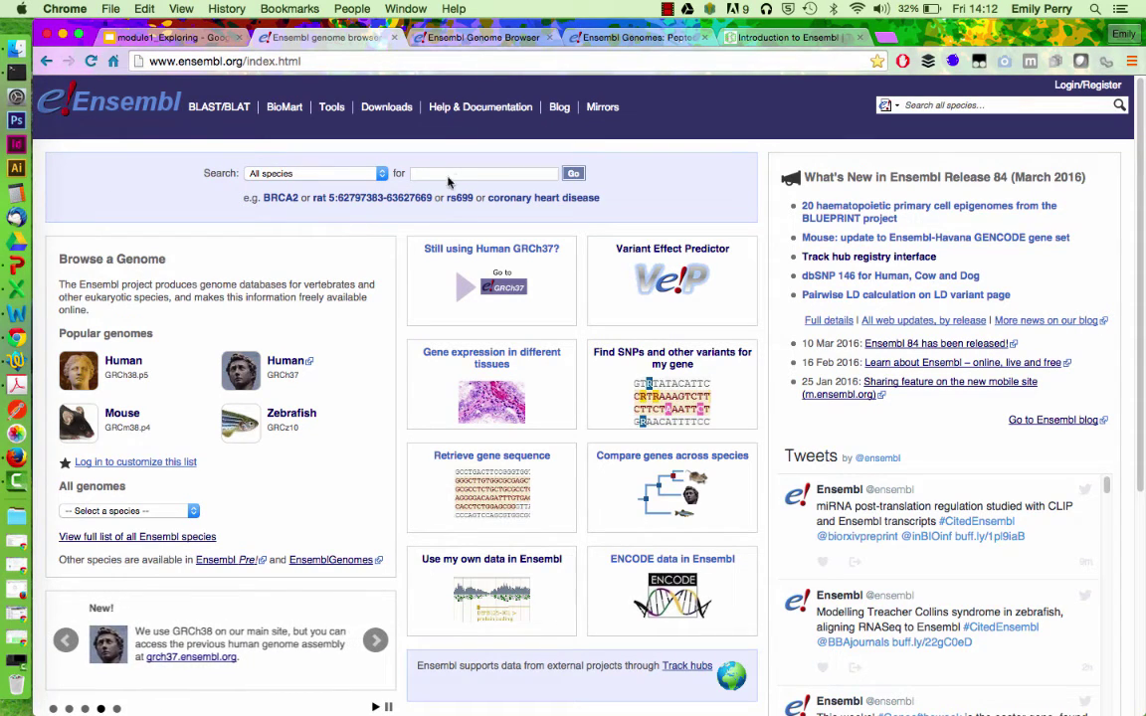
key(space)
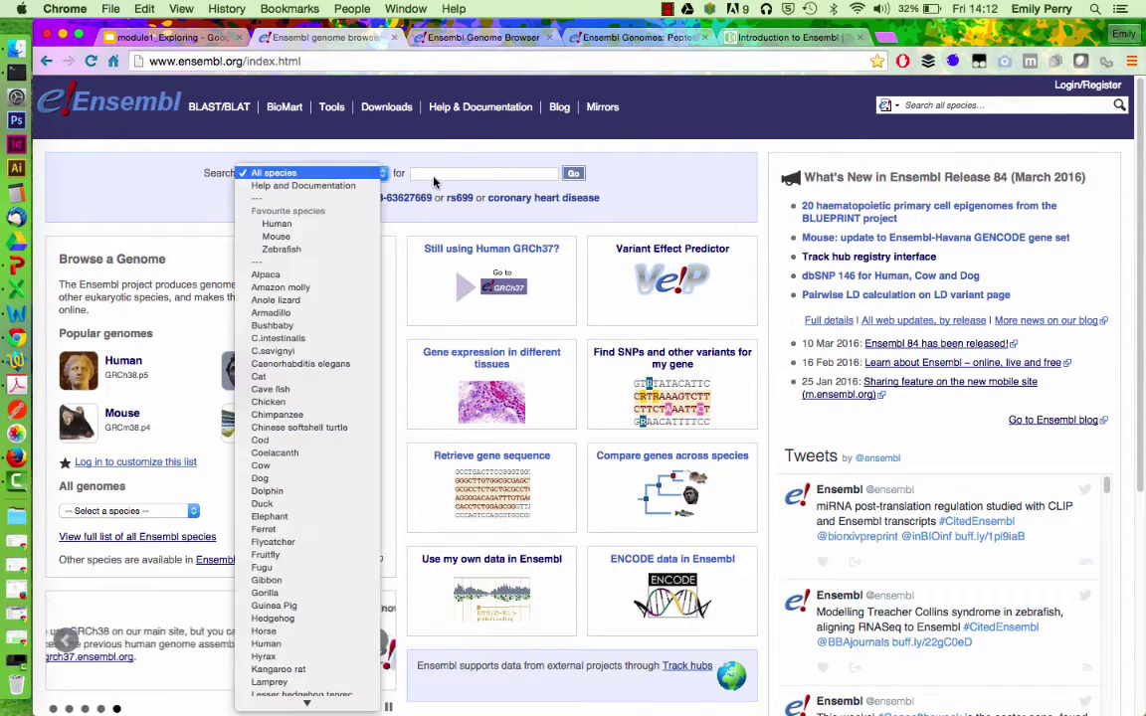
key(Down)
key(Down)
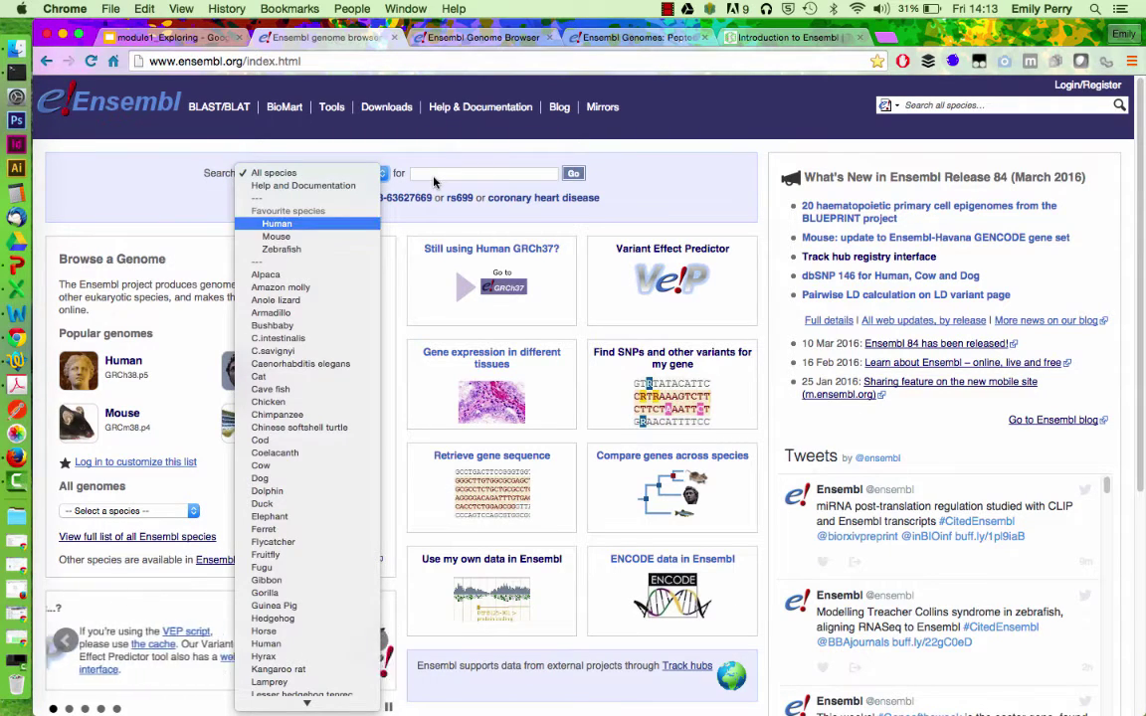
key(Escape)
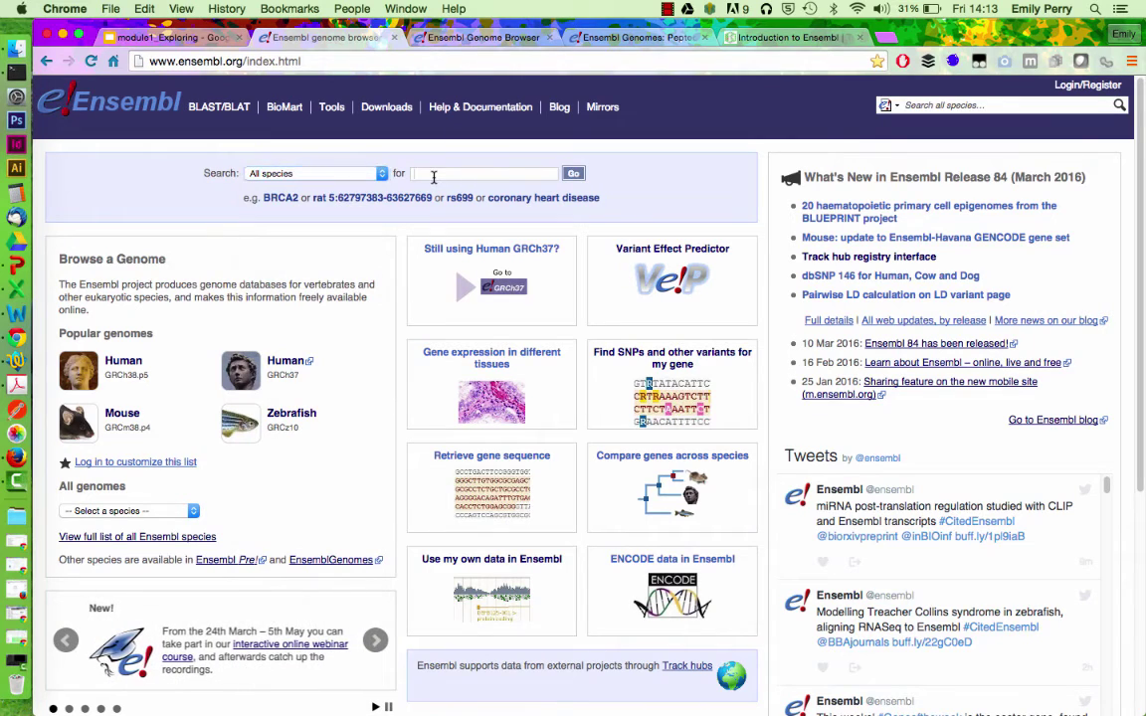
text(human)
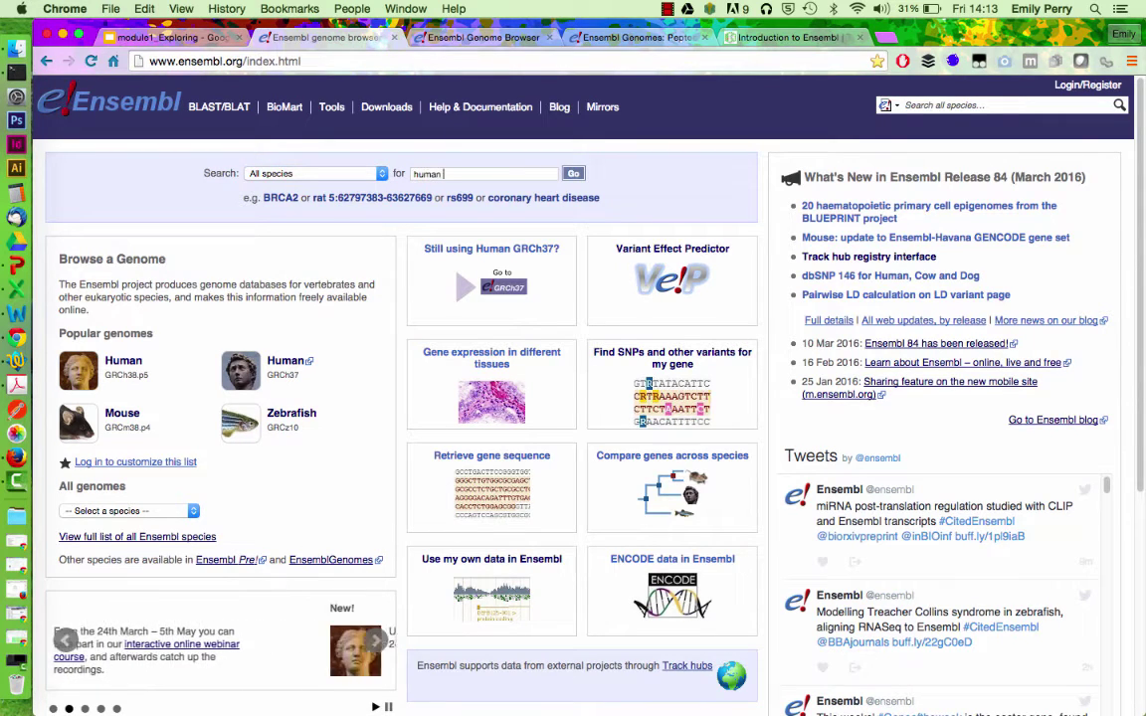
key(super+v)
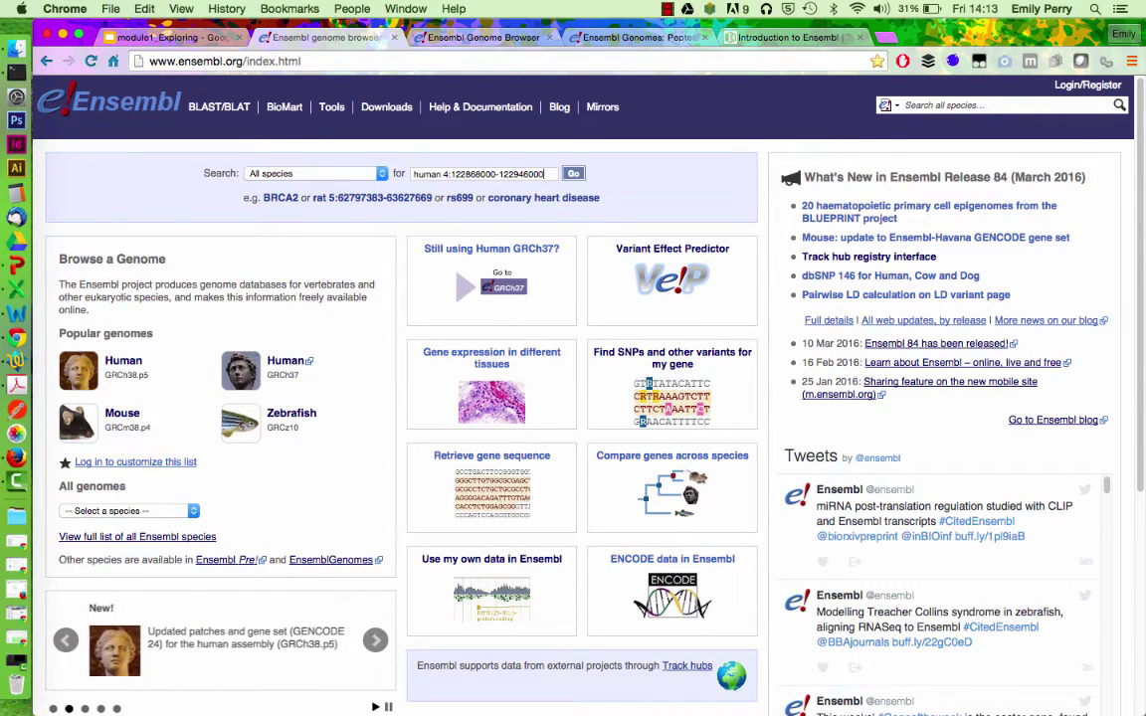
key(Return)
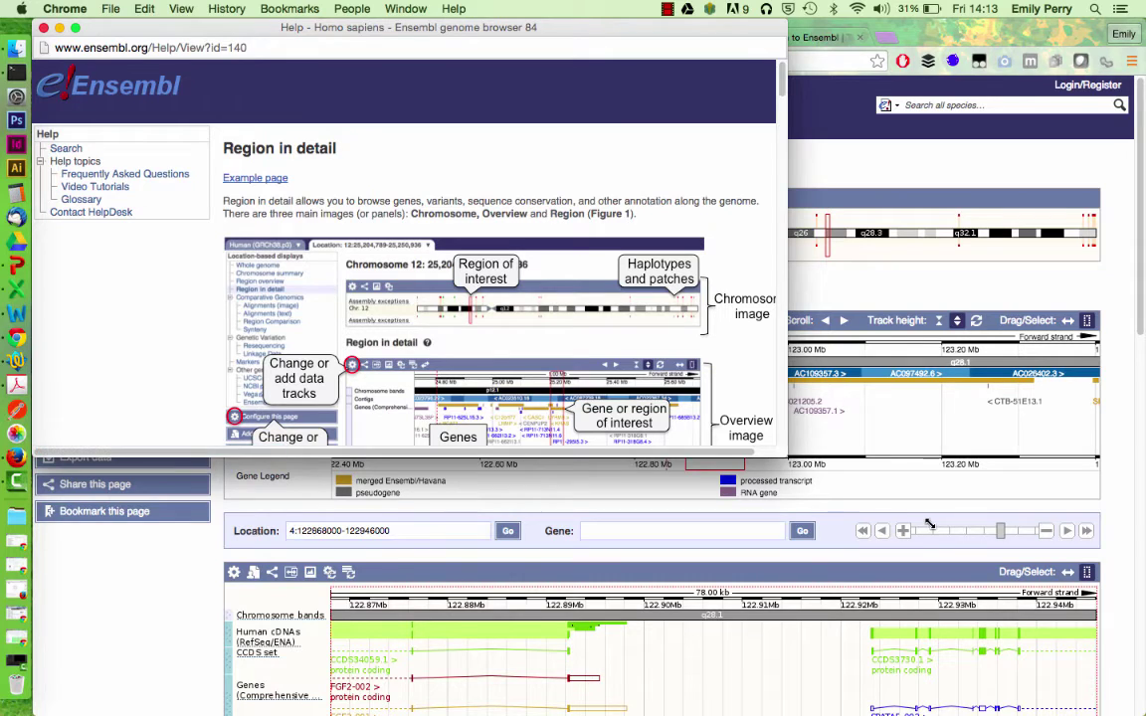
- Enlarge the Region in detail help window, read through it to the end, pause its embedded video and close the window
drag(930, 524, 932, 524)
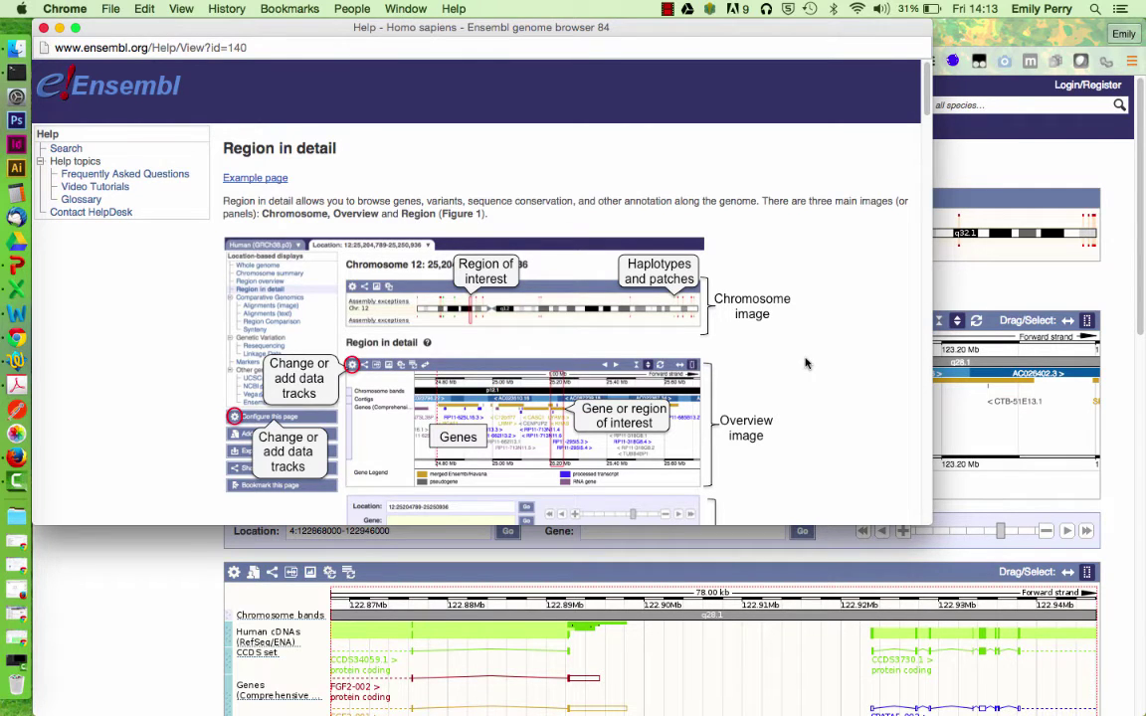
scroll(806, 363, down, 12)
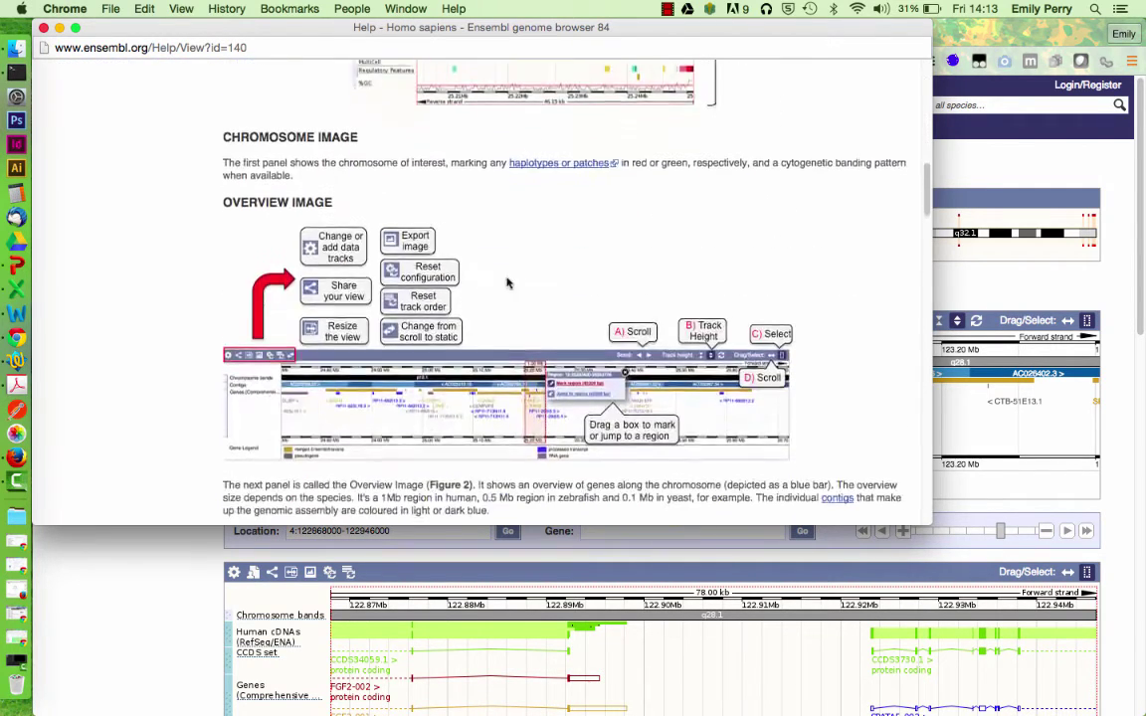
scroll(493, 279, down, 15)
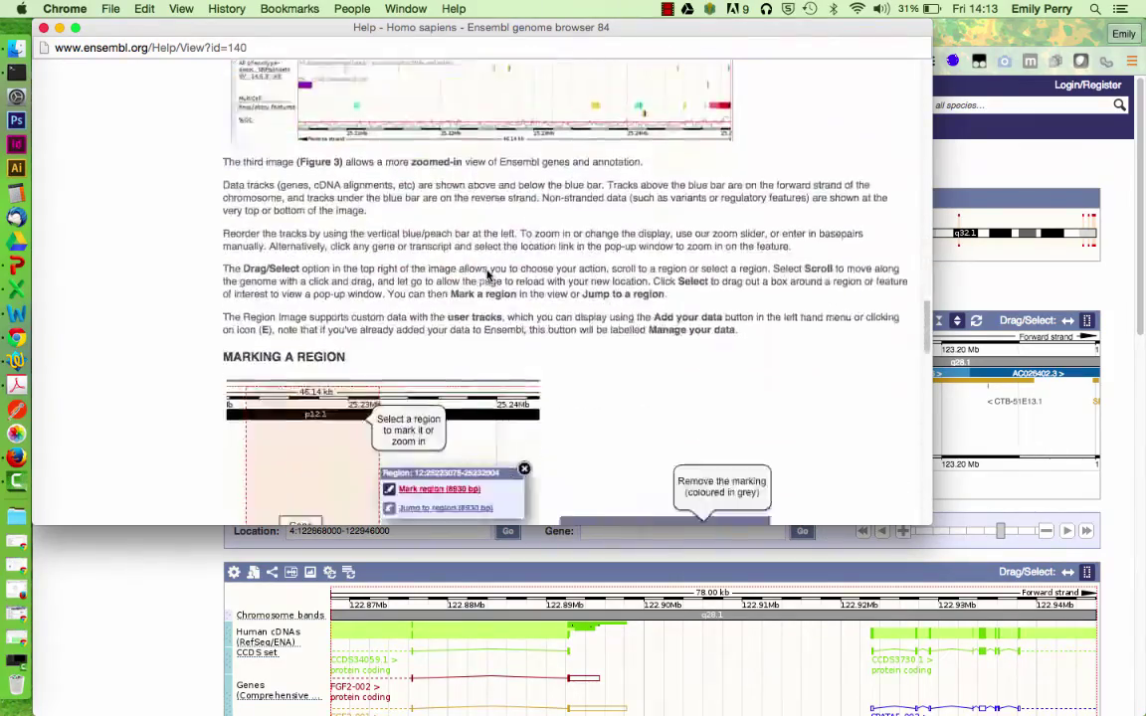
scroll(487, 276, down, 15)
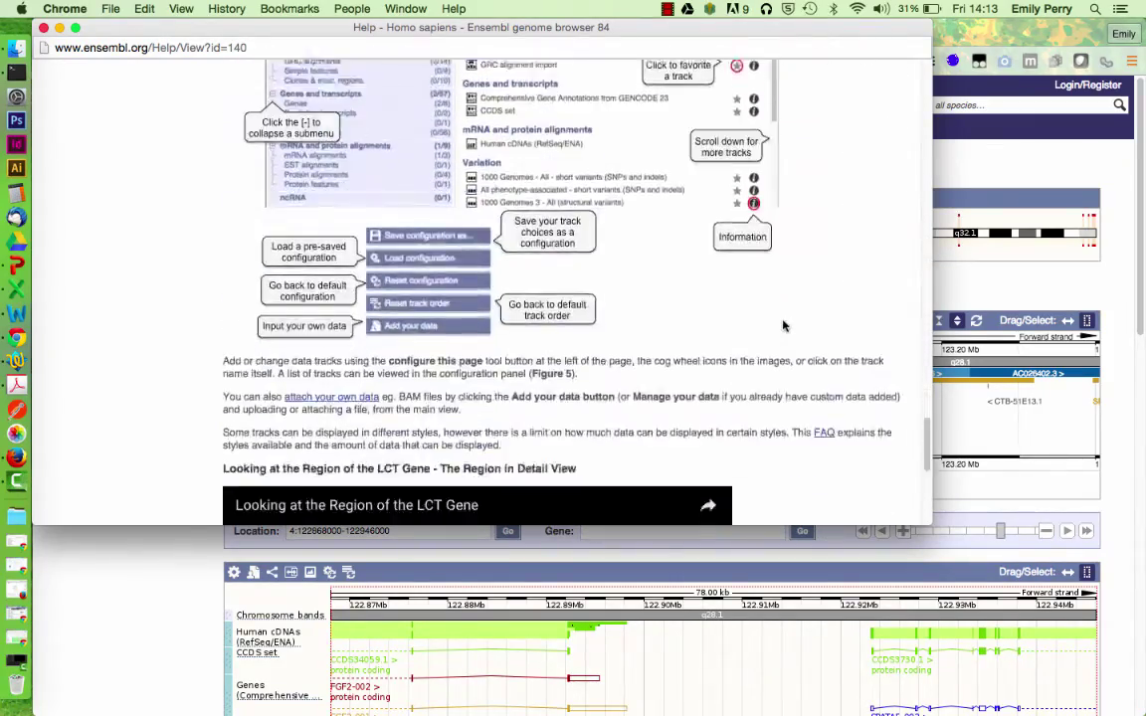
scroll(783, 325, down, 10)
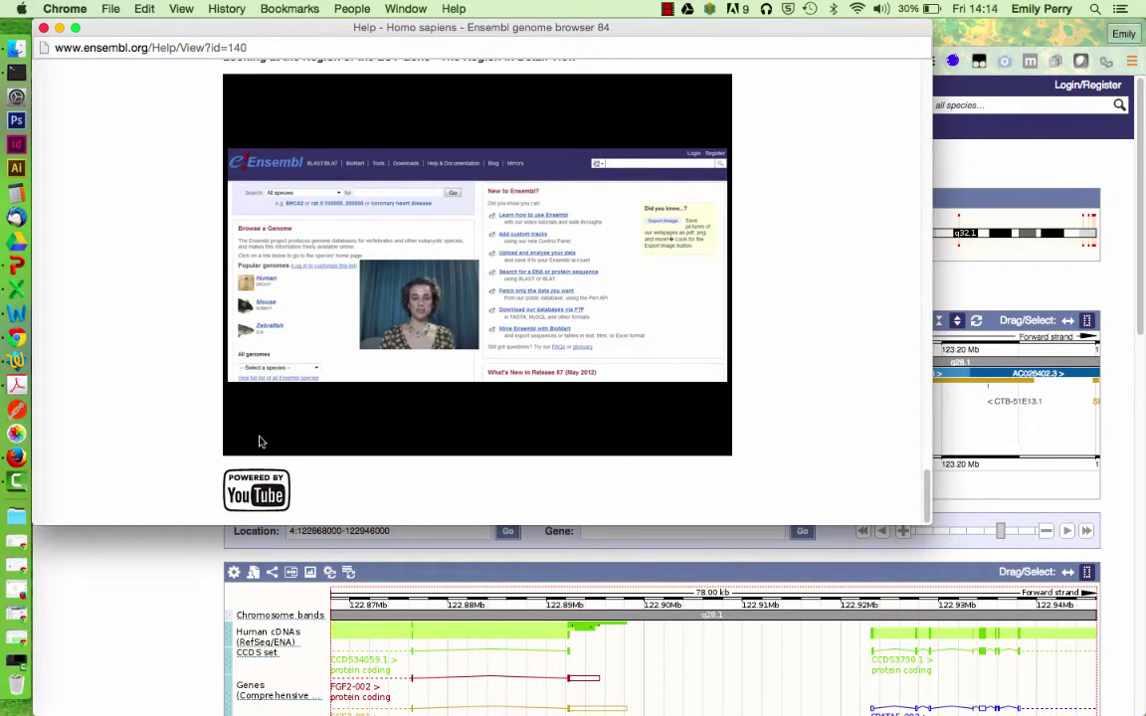
mouse_move(254, 432)
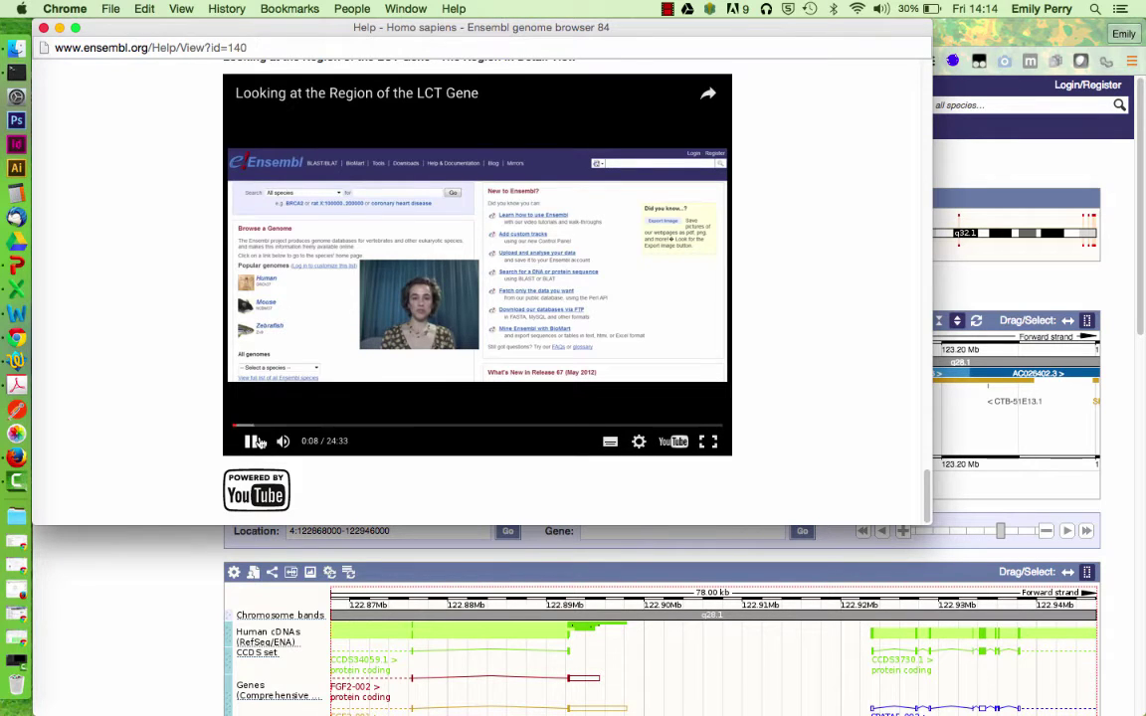
key(space)
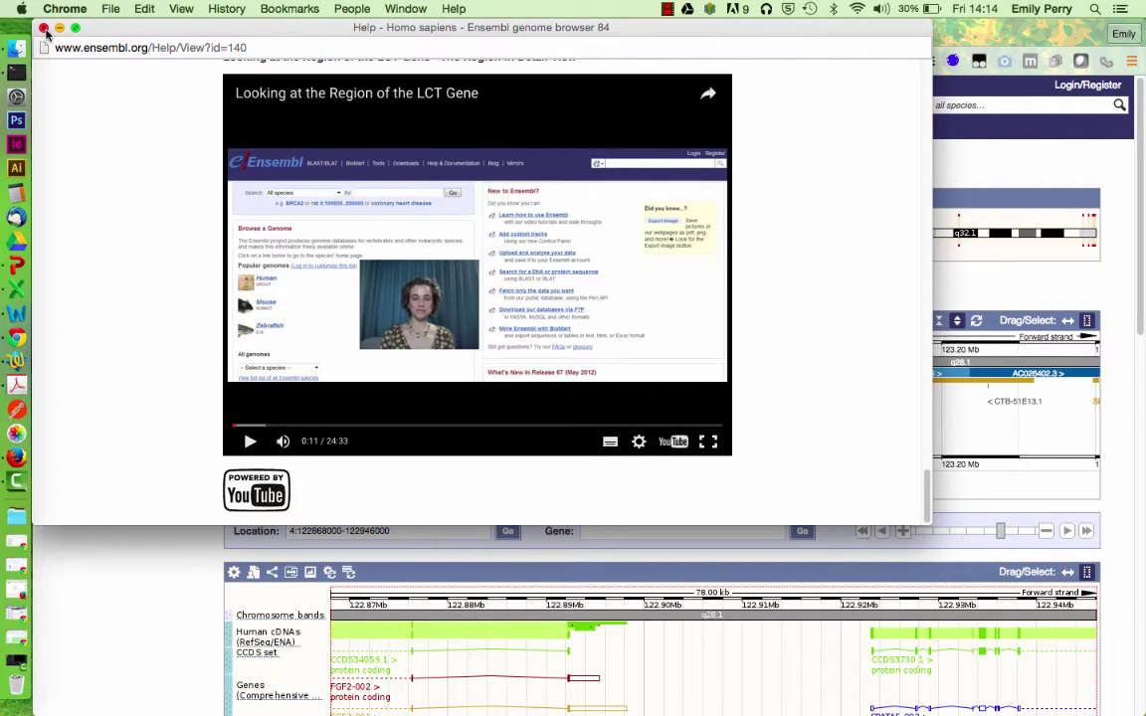
click(43, 28)
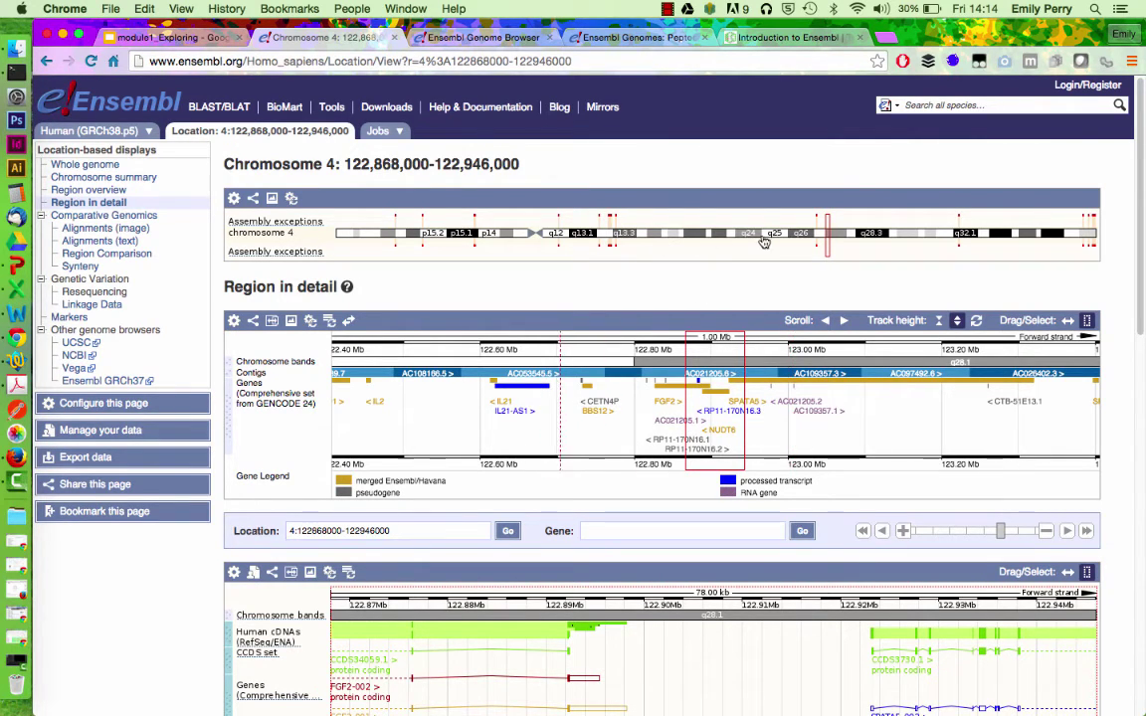
- Look over the region page, box-select a stretch of about 4.4 Mb on the chromosome 4 image and dismiss its region options
scroll(831, 258, down, 3)
scroll(831, 258, down, 8)
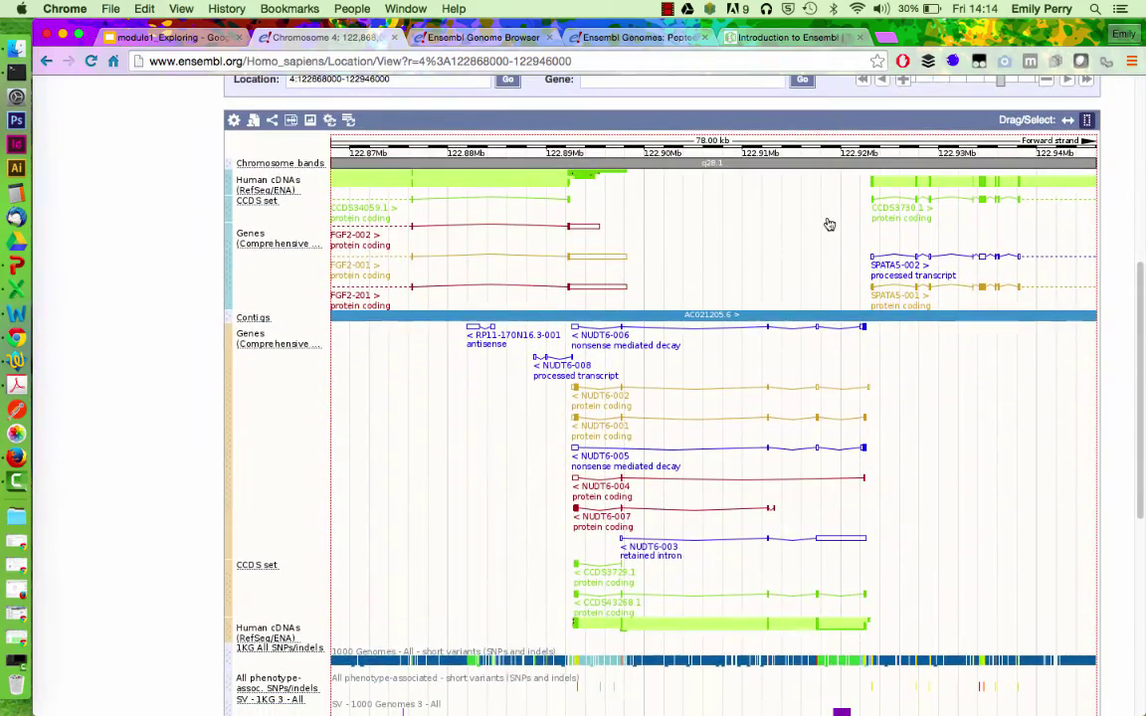
scroll(835, 265, up, 10)
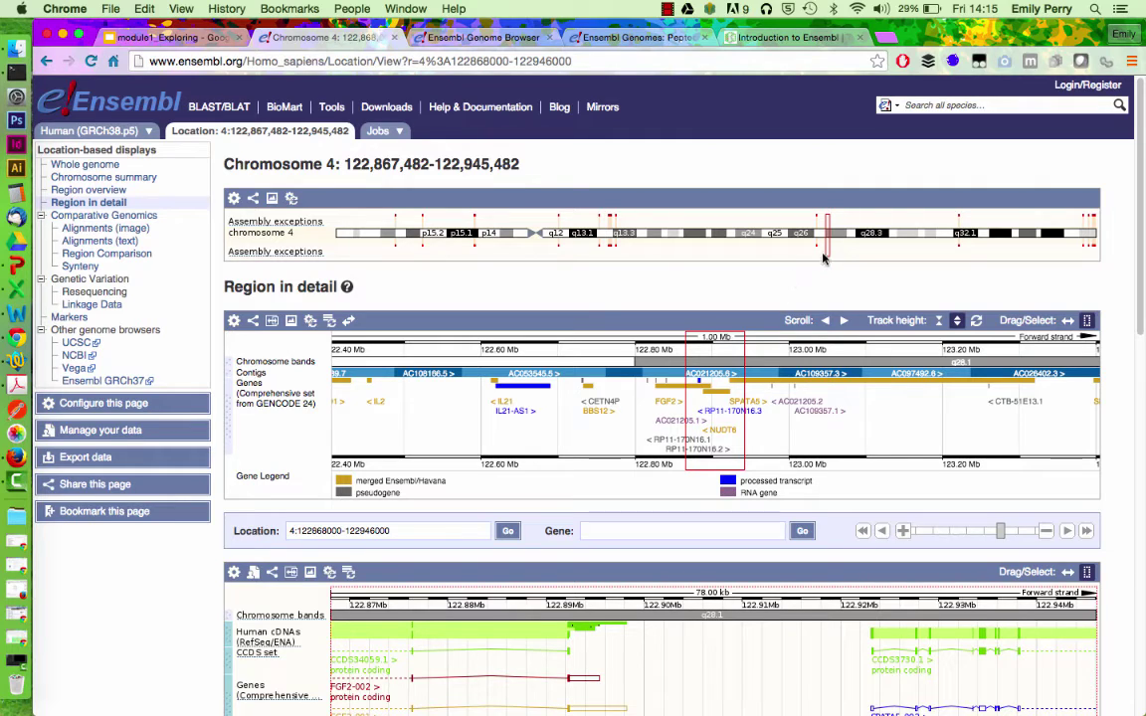
drag(656, 215, 674, 257)
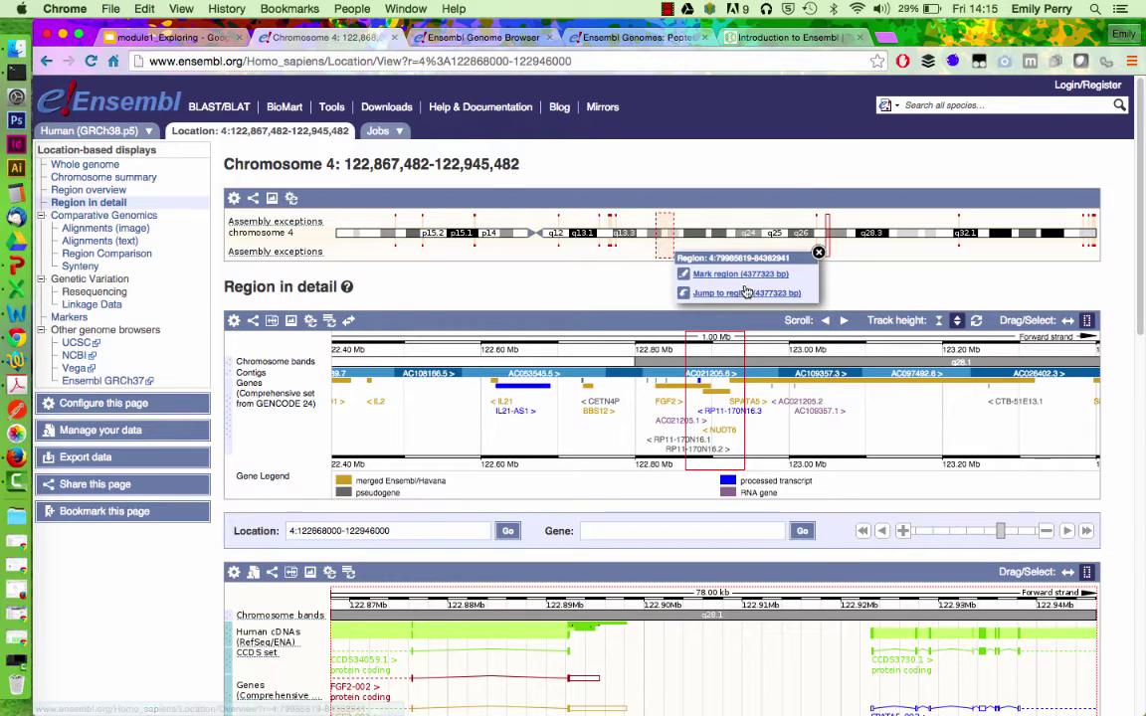
click(514, 265)
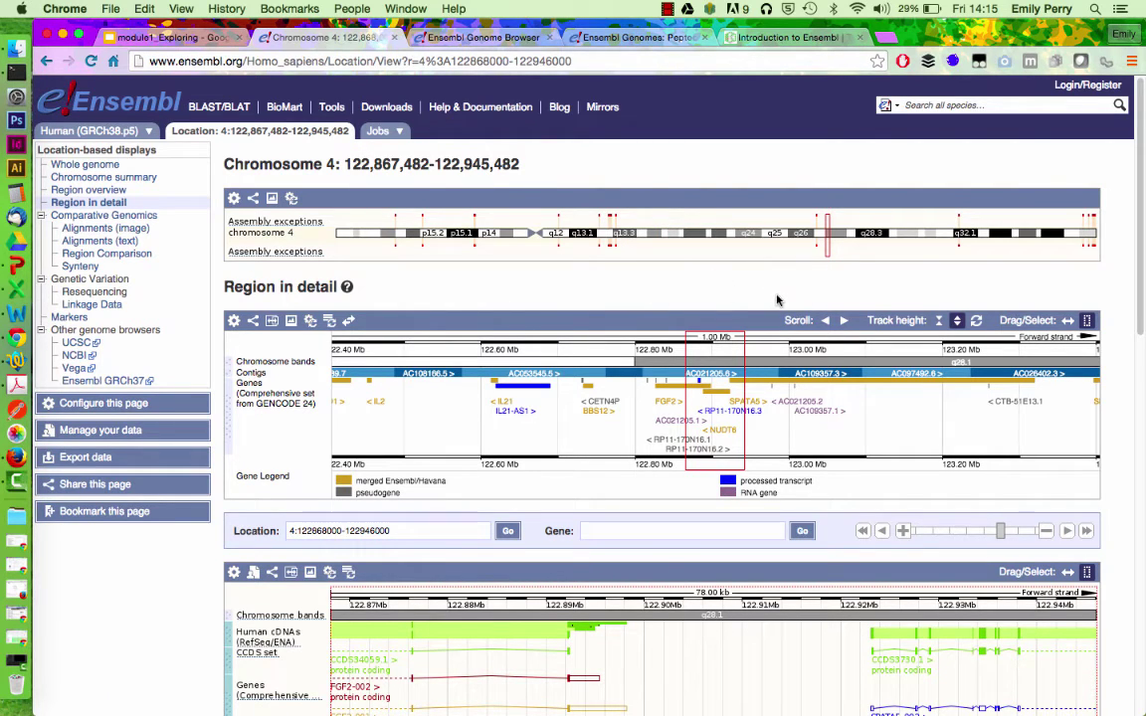
- View the details of contig AC093691.5 in the overview image and close them
scroll(675, 278, down, 3)
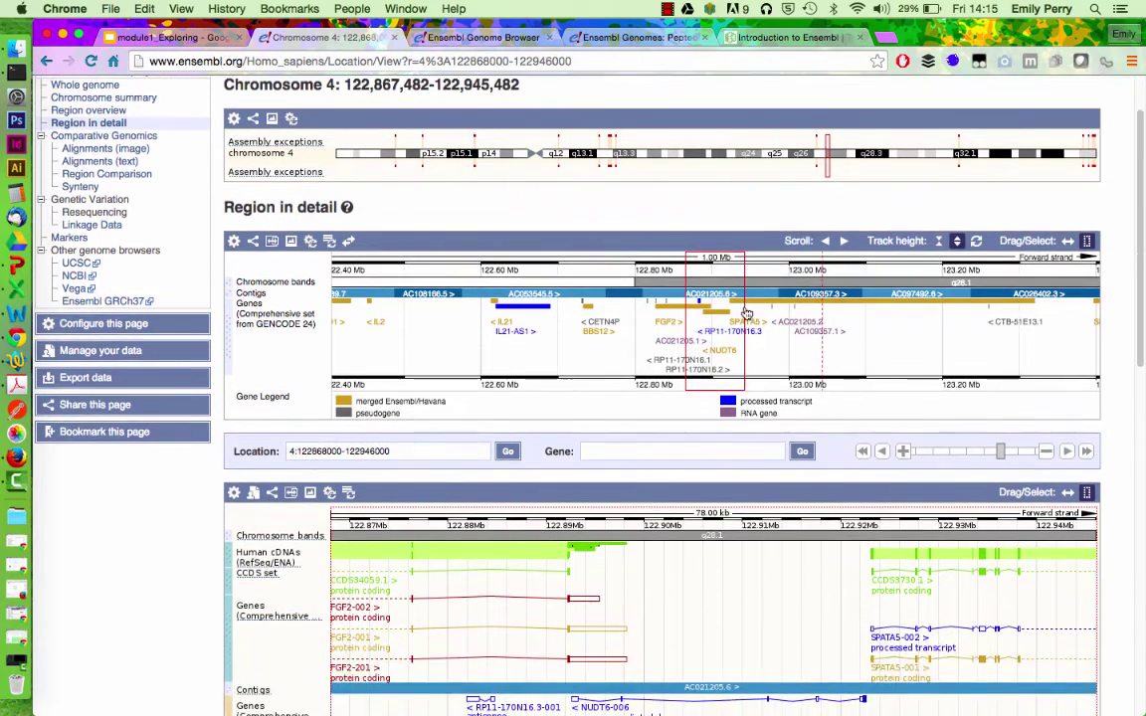
scroll(691, 312, down, 1)
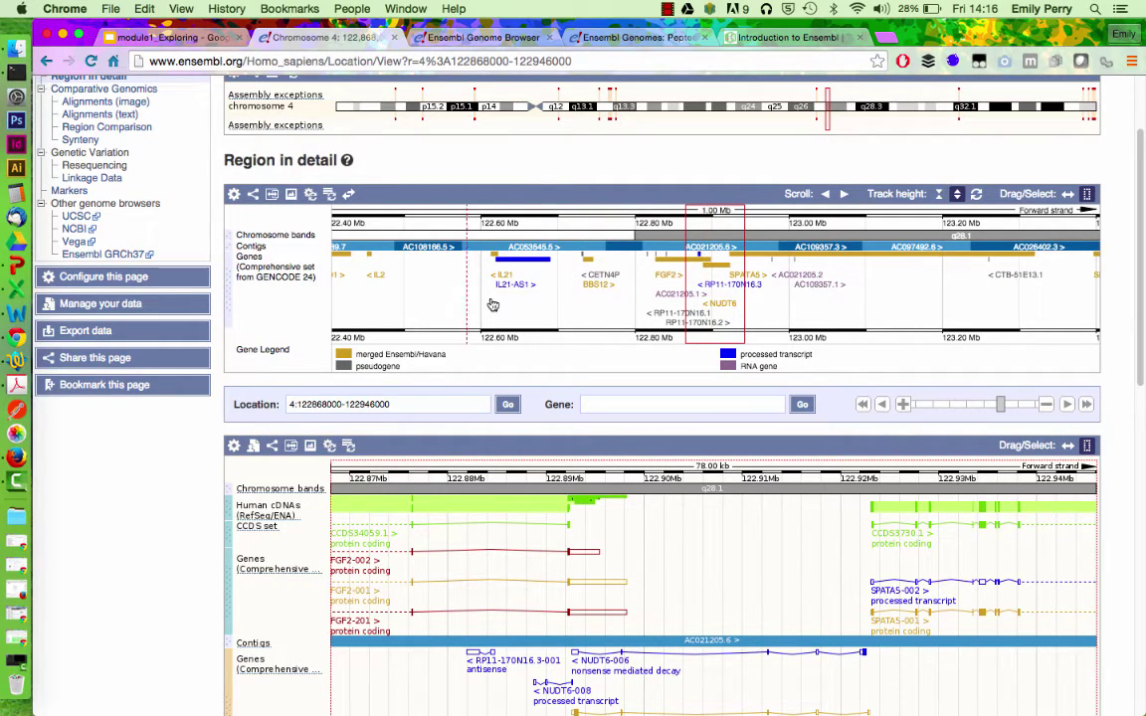
mouse_move(251, 246)
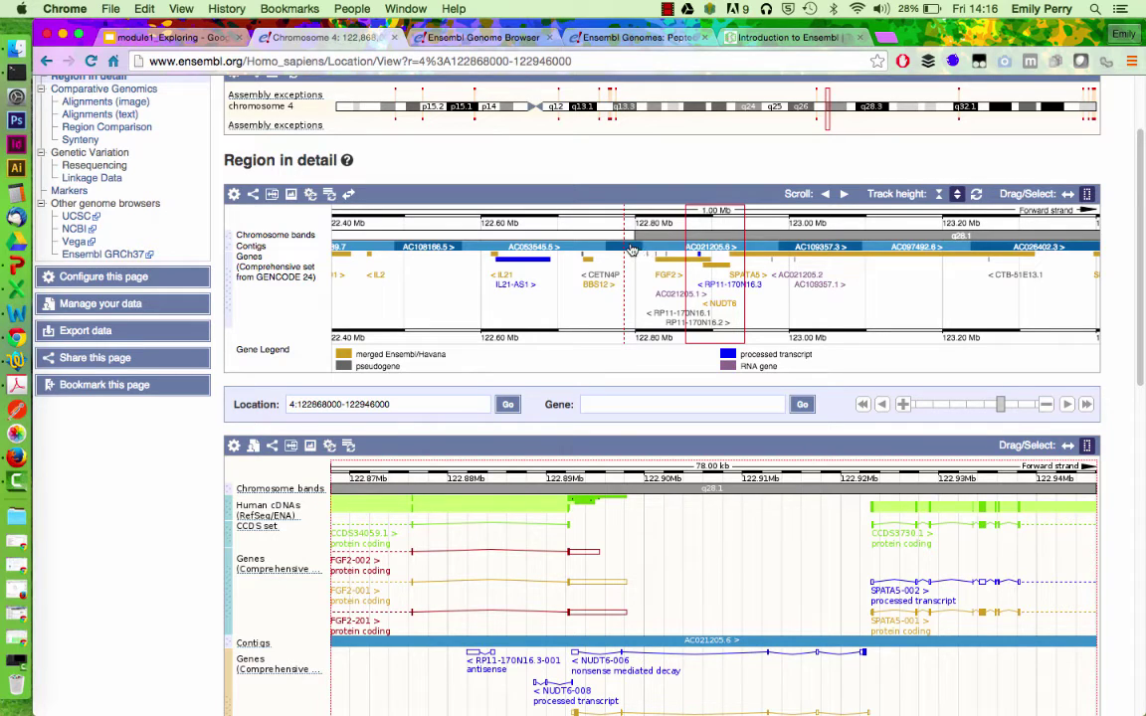
click(755, 282)
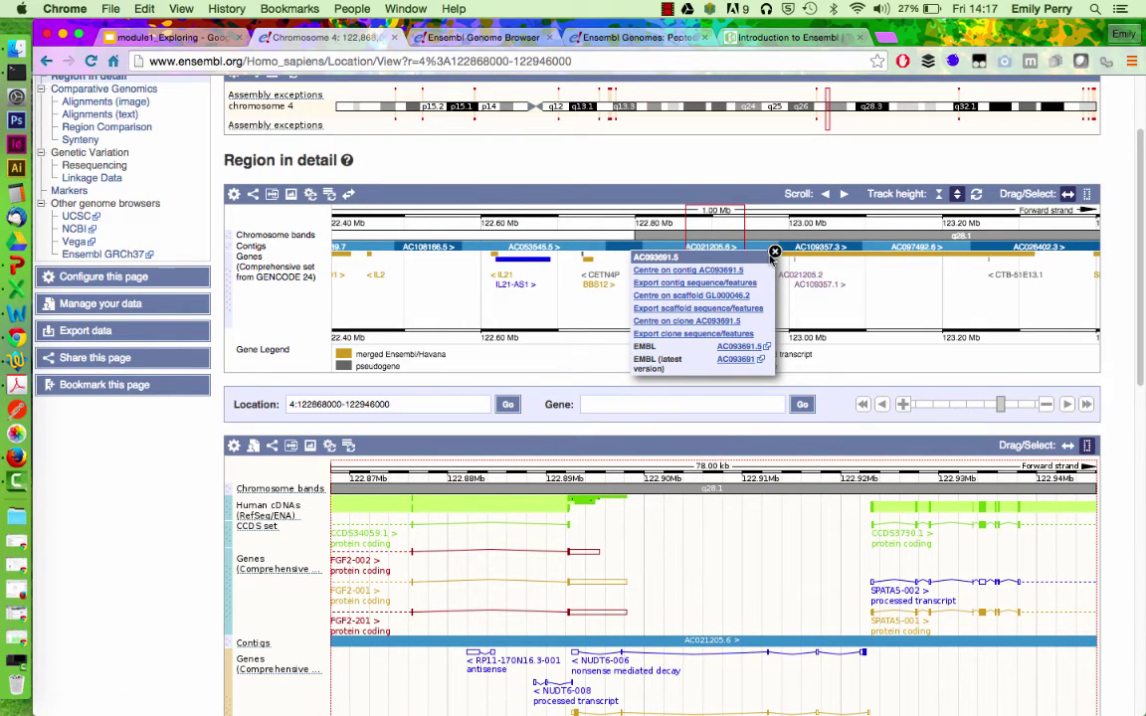
click(703, 262)
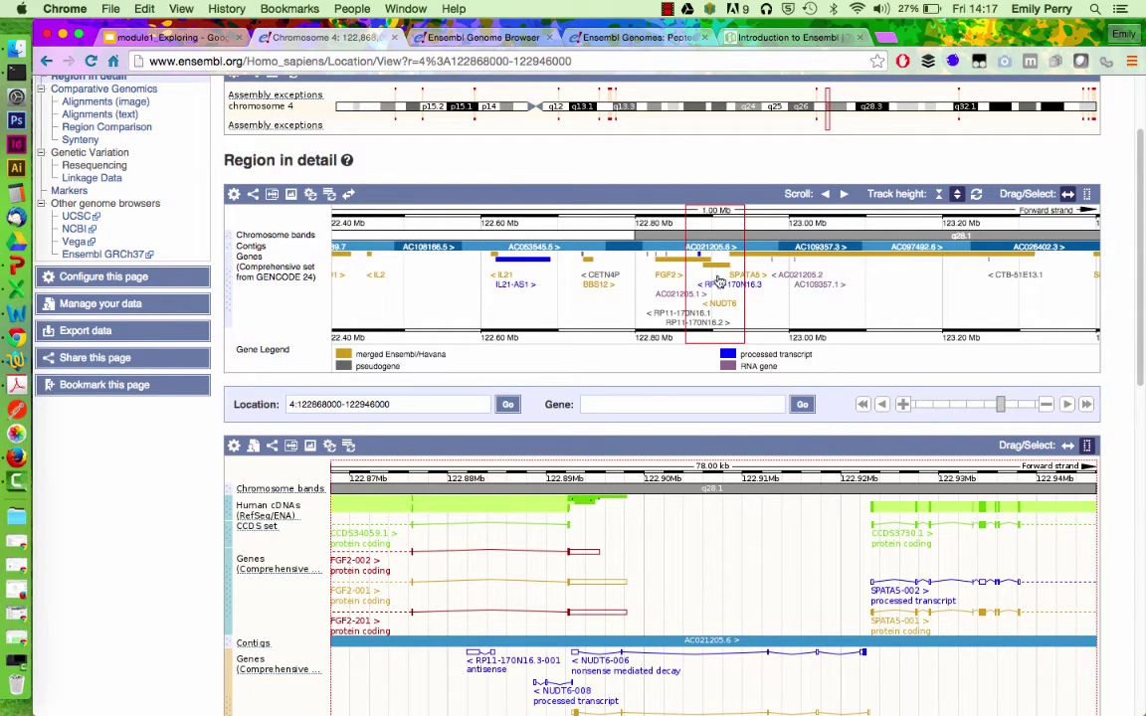
drag(360, 290, 790, 288)
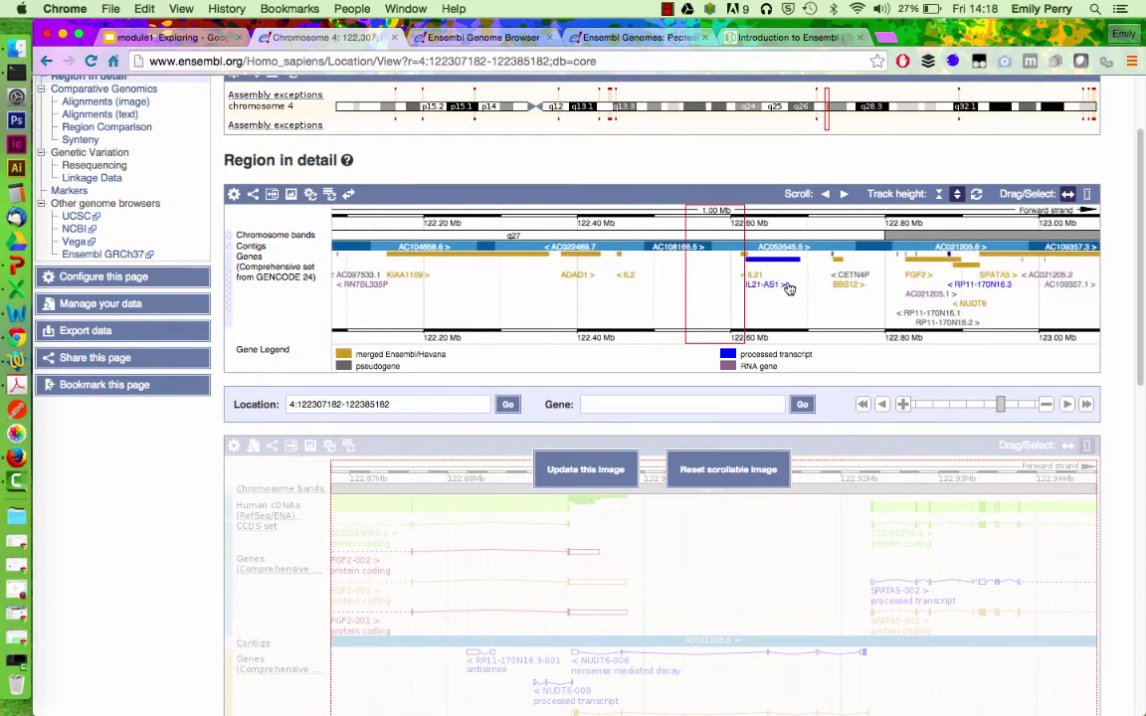
drag(732, 332, 692, 338)
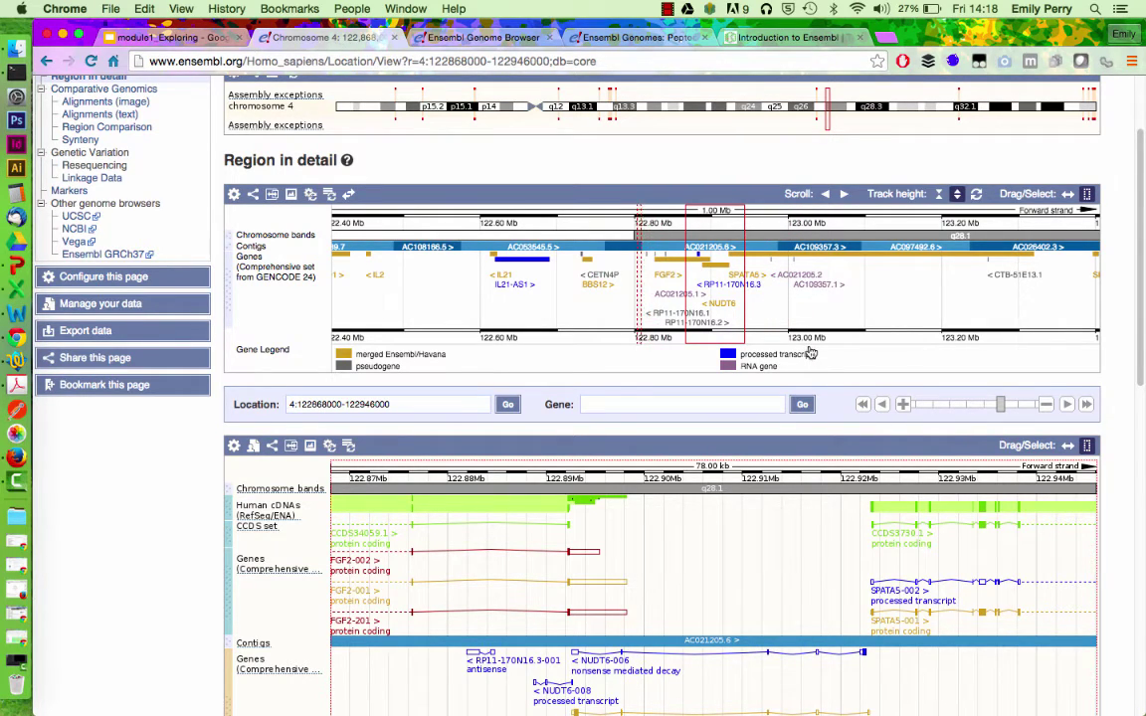
click(873, 306)
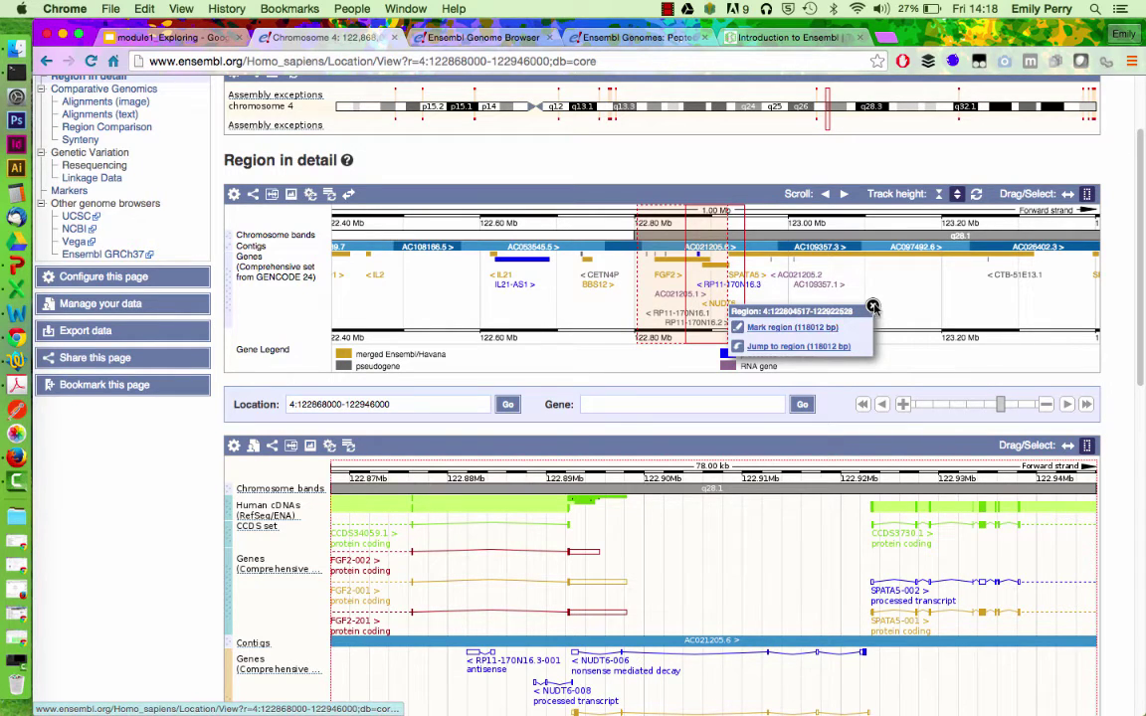
key(Tab)
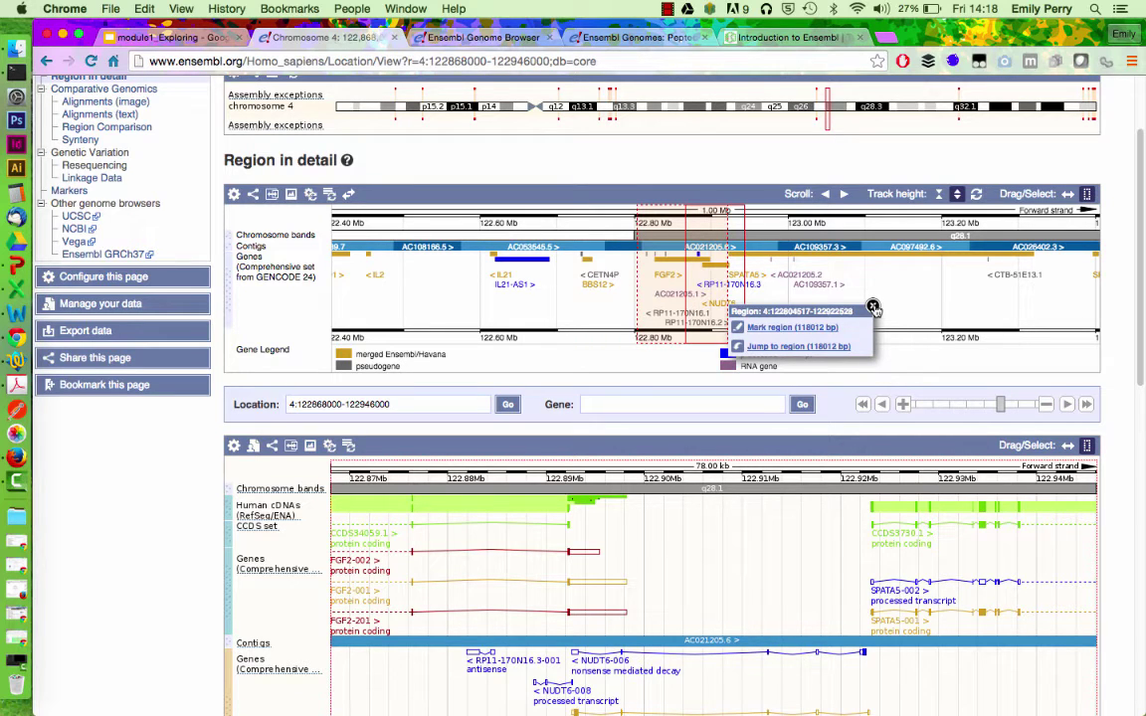
click(872, 308)
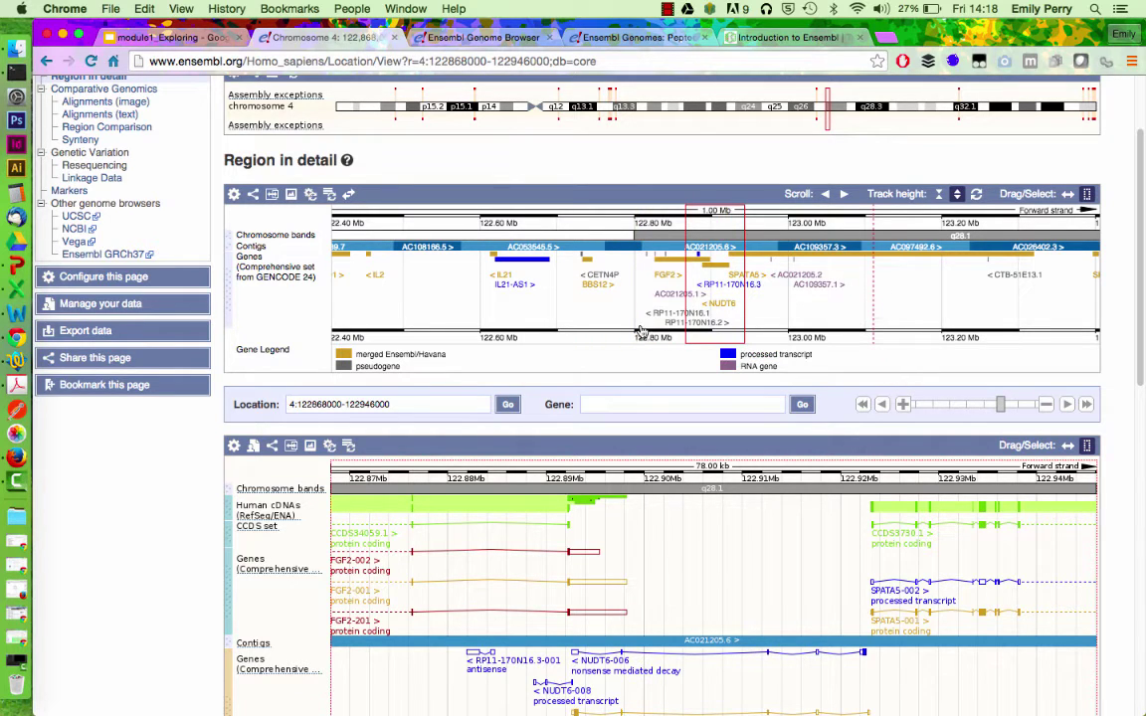
- Examine the tracks of the detailed region image, from the gene transcripts down to the variation, regulation and legend rows
scroll(680, 332, down, 1)
scroll(680, 331, down, 4)
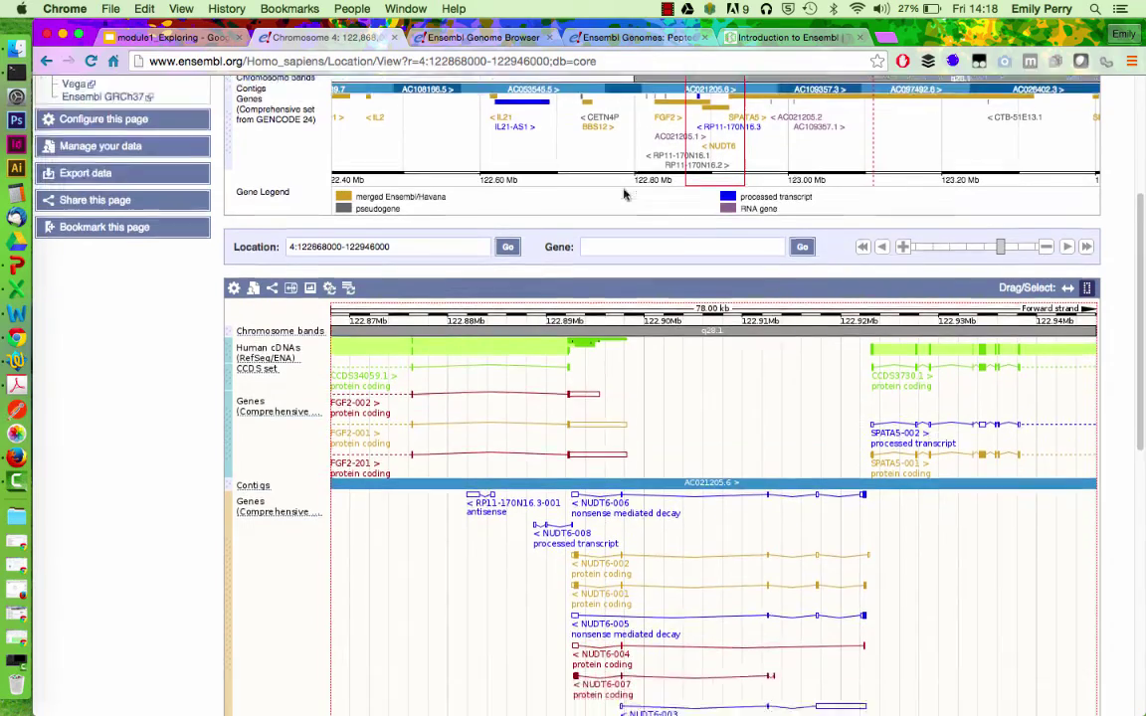
scroll(645, 174, down, 3)
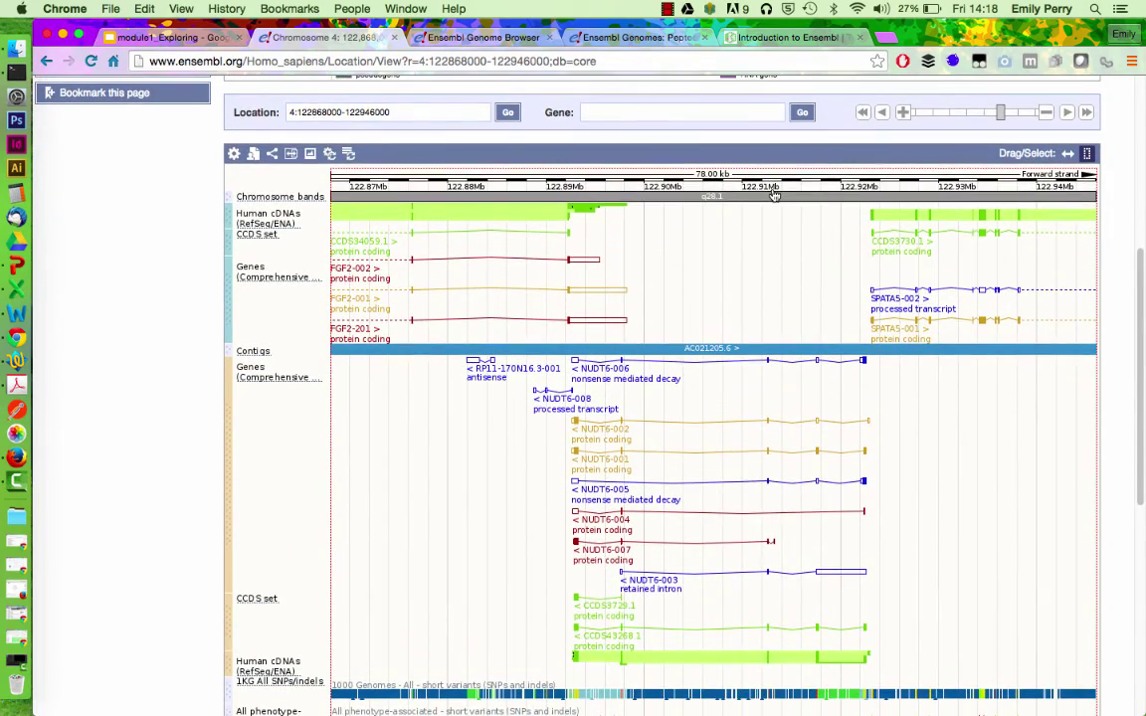
scroll(774, 195, down, 1)
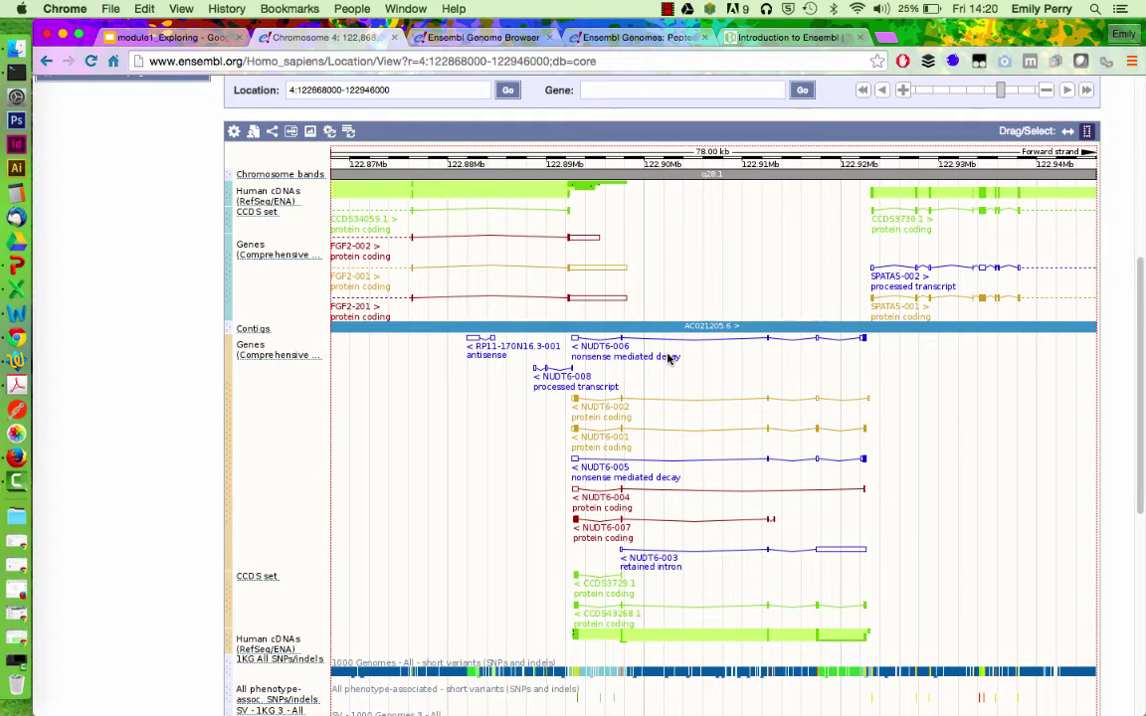
scroll(669, 359, down, 6)
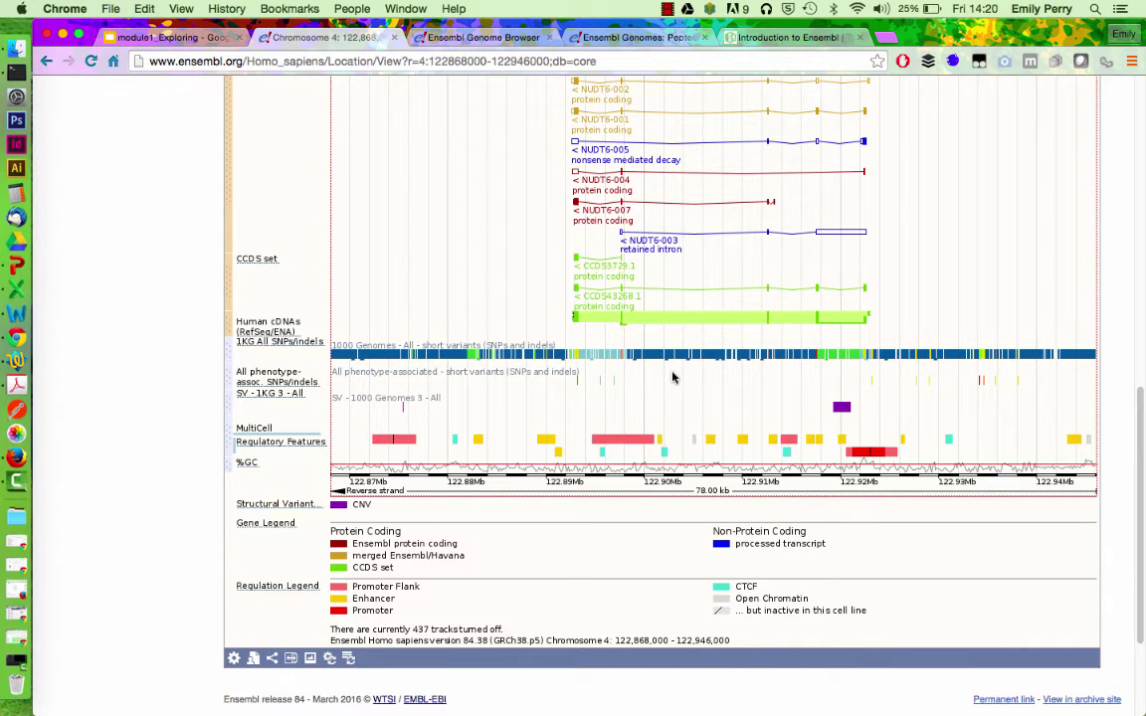
- Open the page's track configuration at the active tracks of the region image
scroll(672, 378, up, 5)
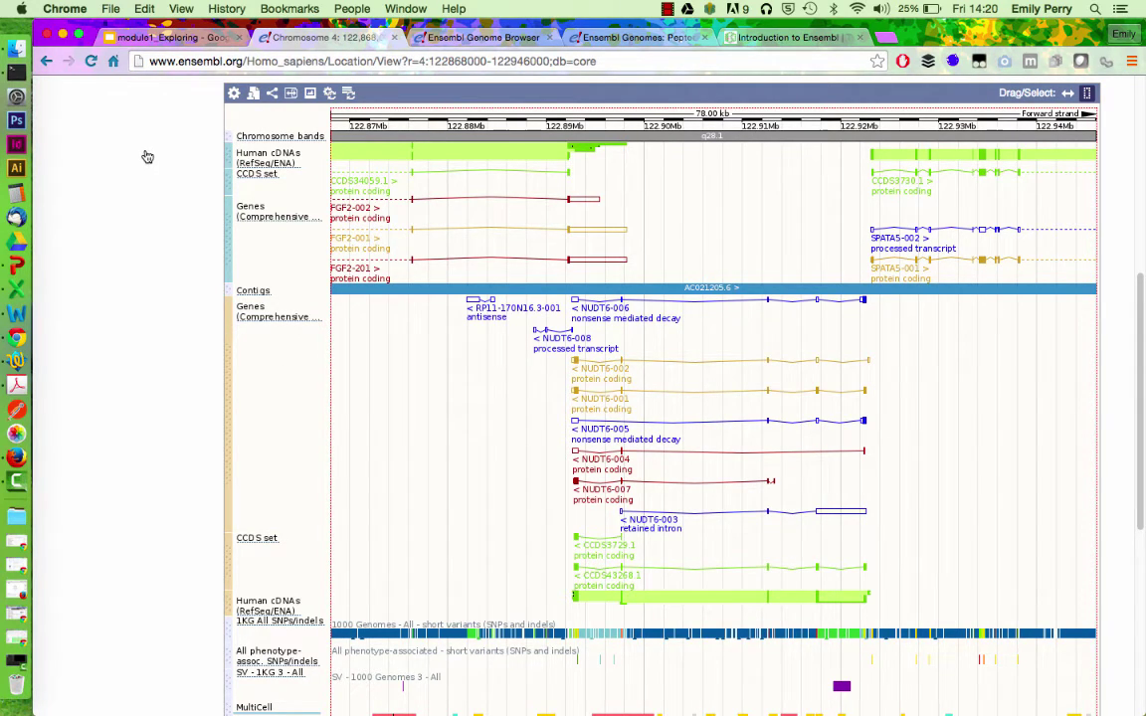
scroll(147, 158, up, 5)
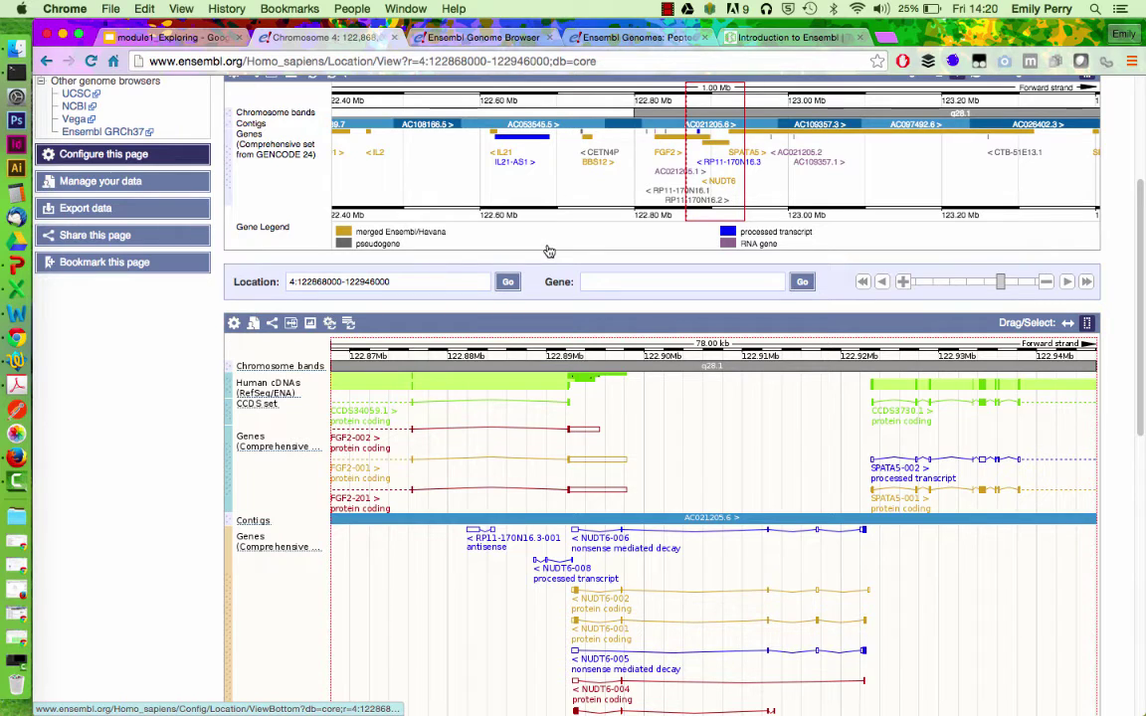
key(Return)
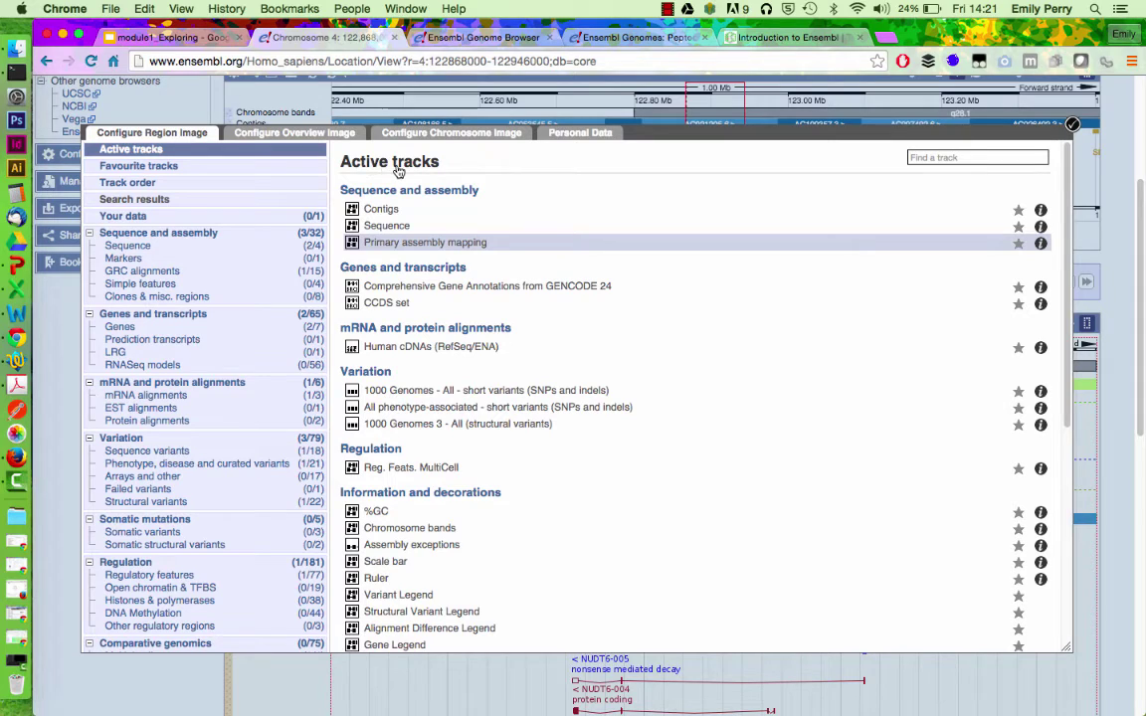
- Show the Variation category of the region image's tracks and turn on the dbSNP variants track
click(1040, 212)
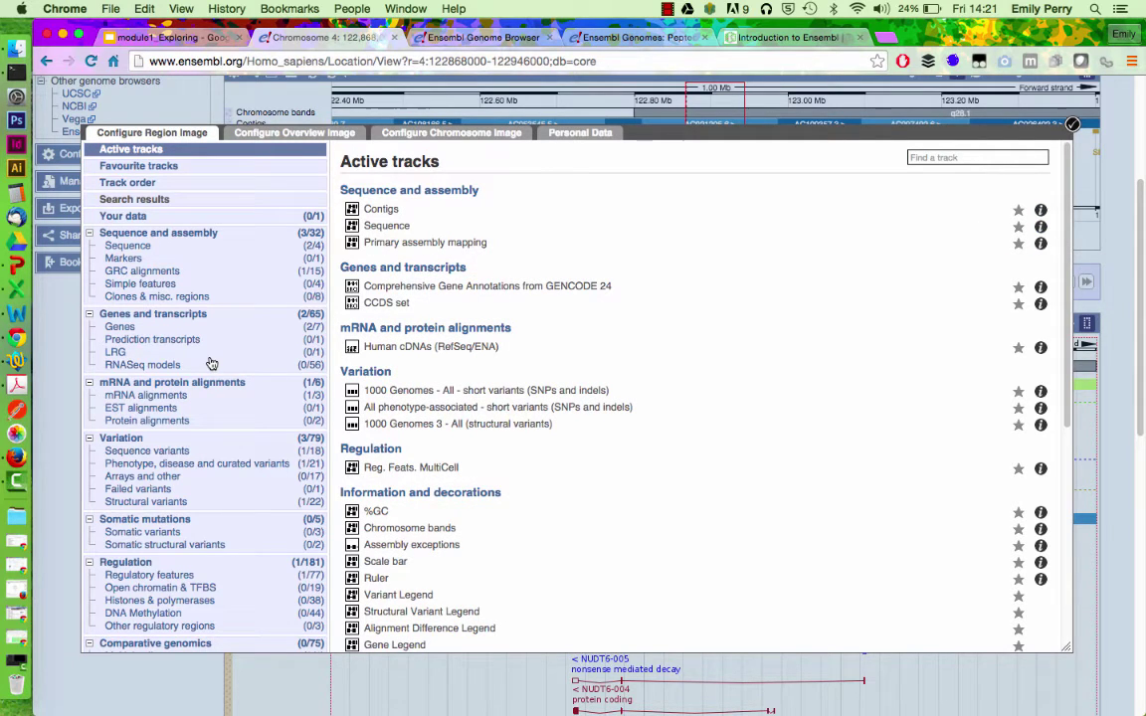
scroll(130, 261, down, 1)
scroll(129, 260, down, 5)
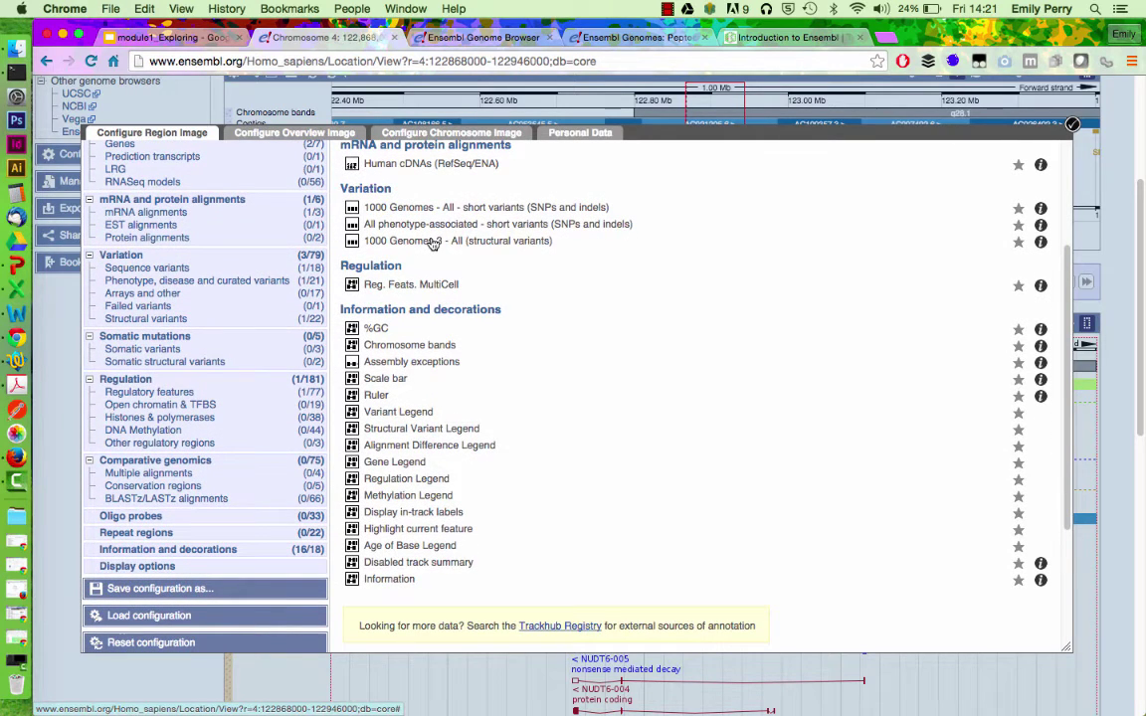
click(387, 266)
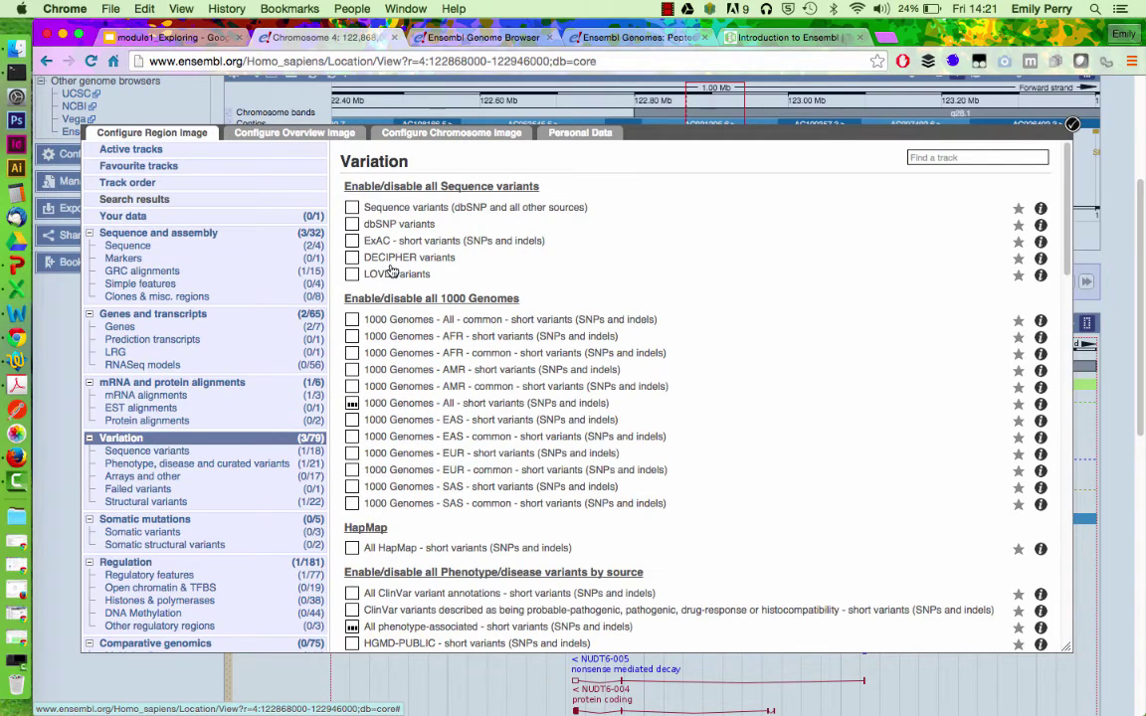
click(384, 324)
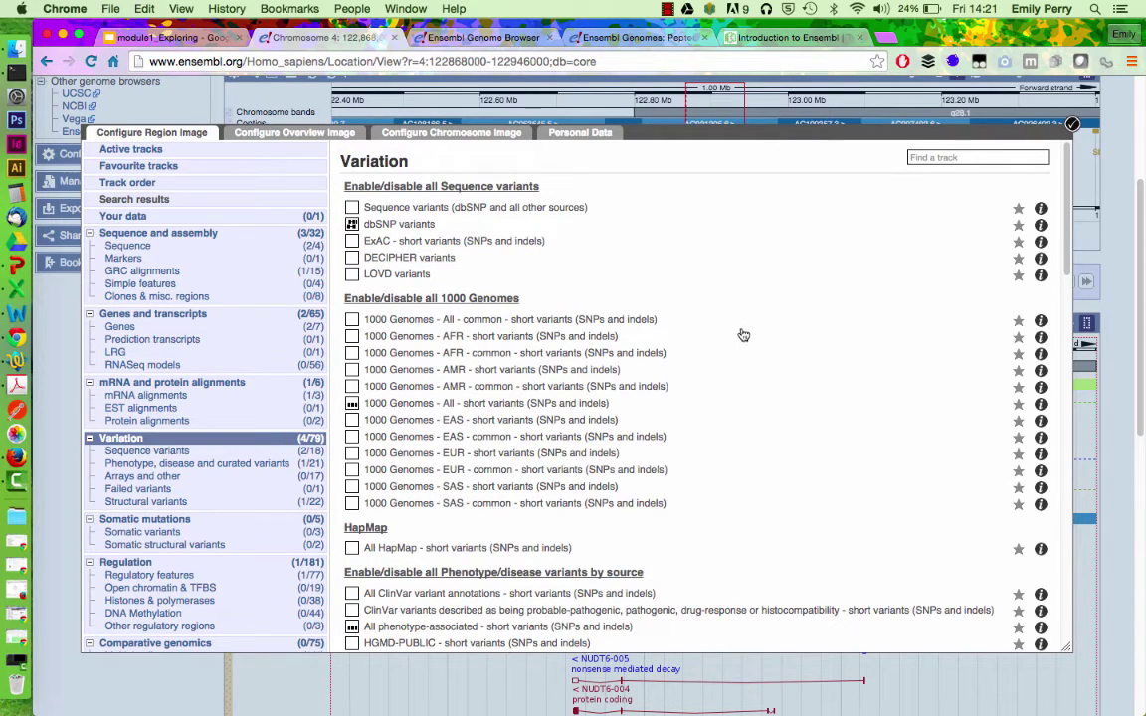
- Search the tracks for "protein", turn on Proteins (mammal) from UniProt in Normal style, and save the configuration
click(989, 158)
click(989, 159)
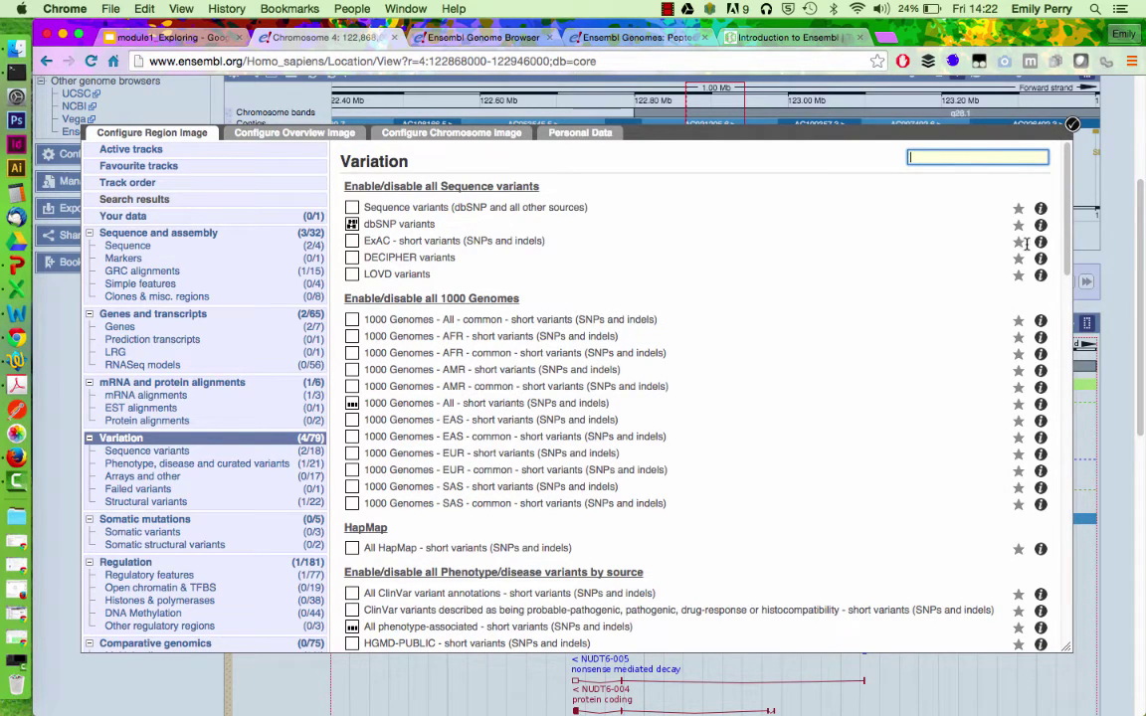
text(protein)
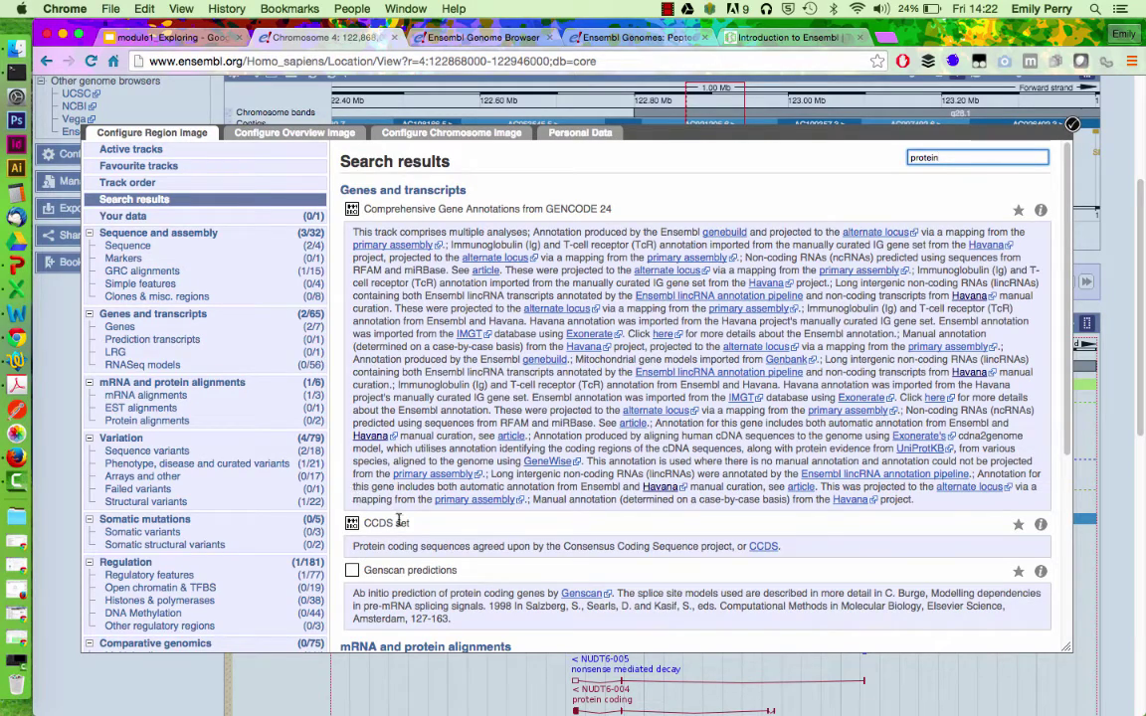
scroll(363, 542, down, 4)
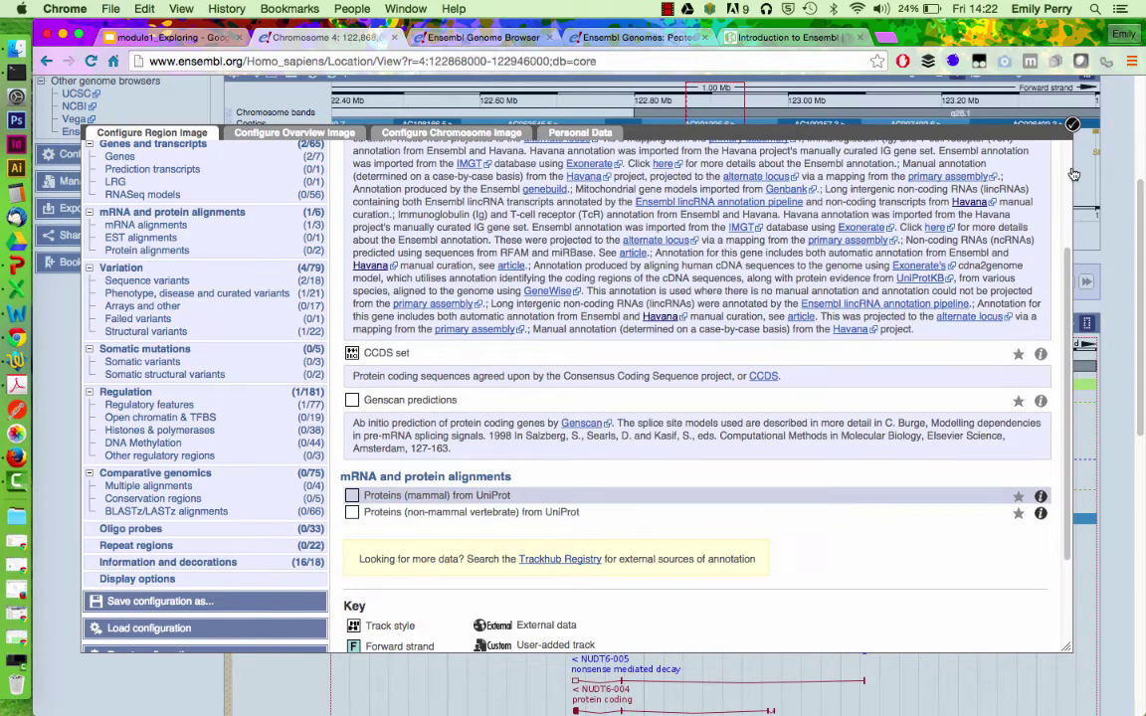
click(352, 495)
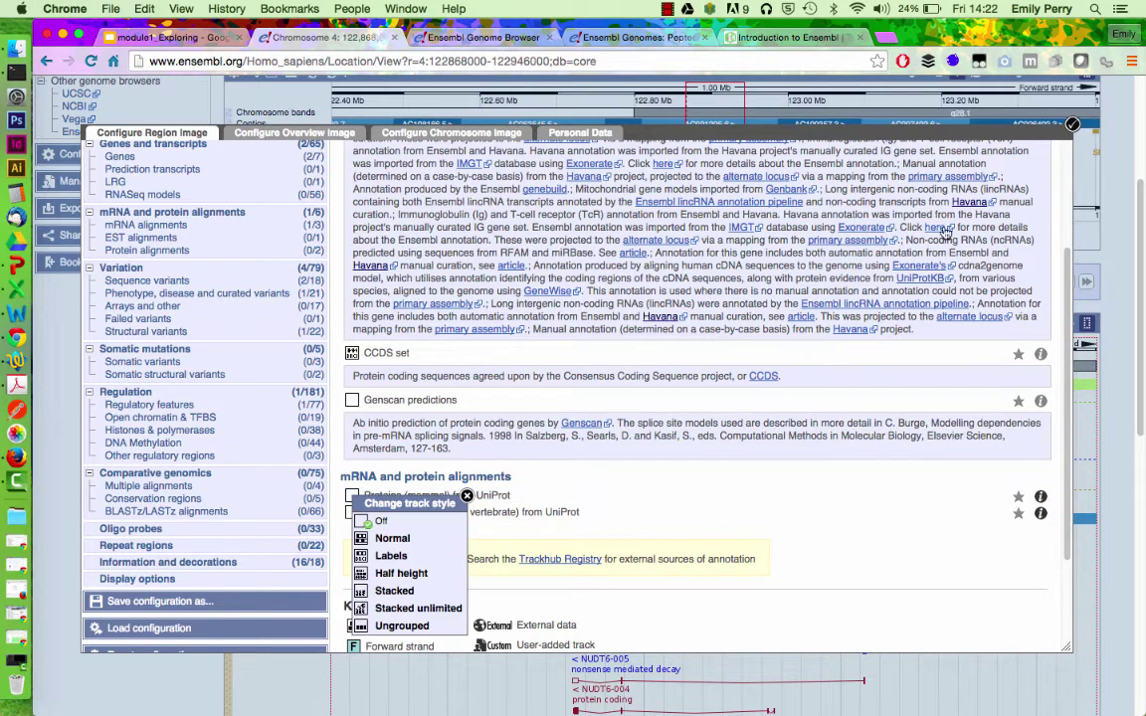
click(392, 538)
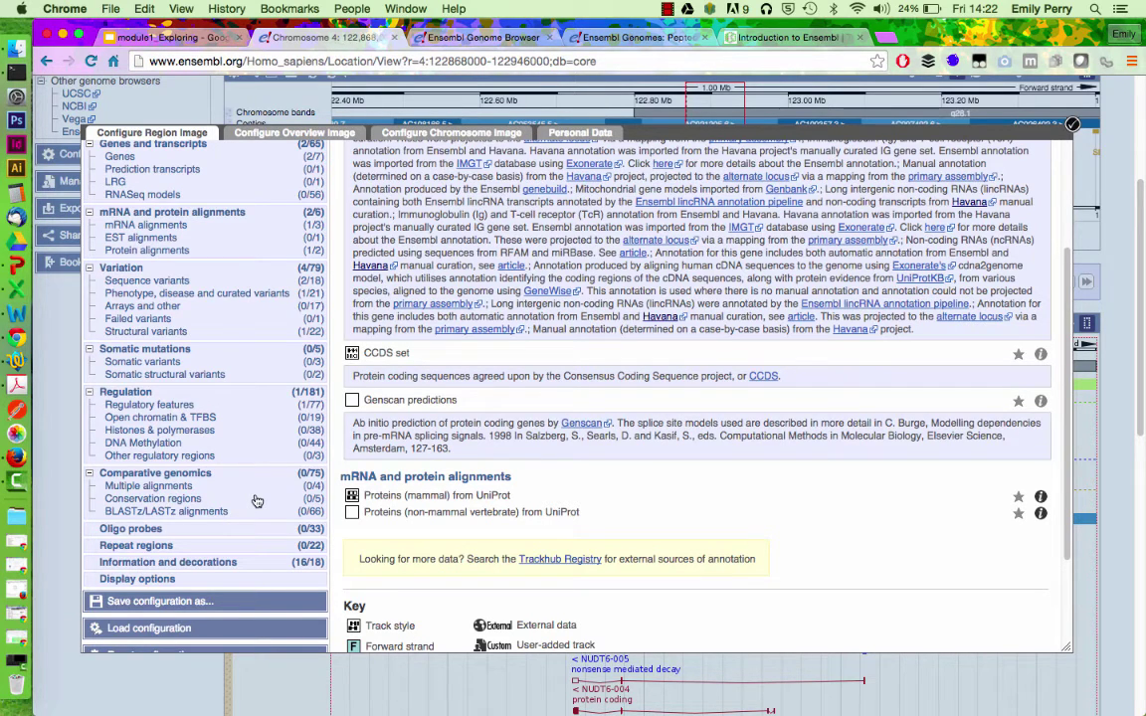
scroll(257, 500, down, 3)
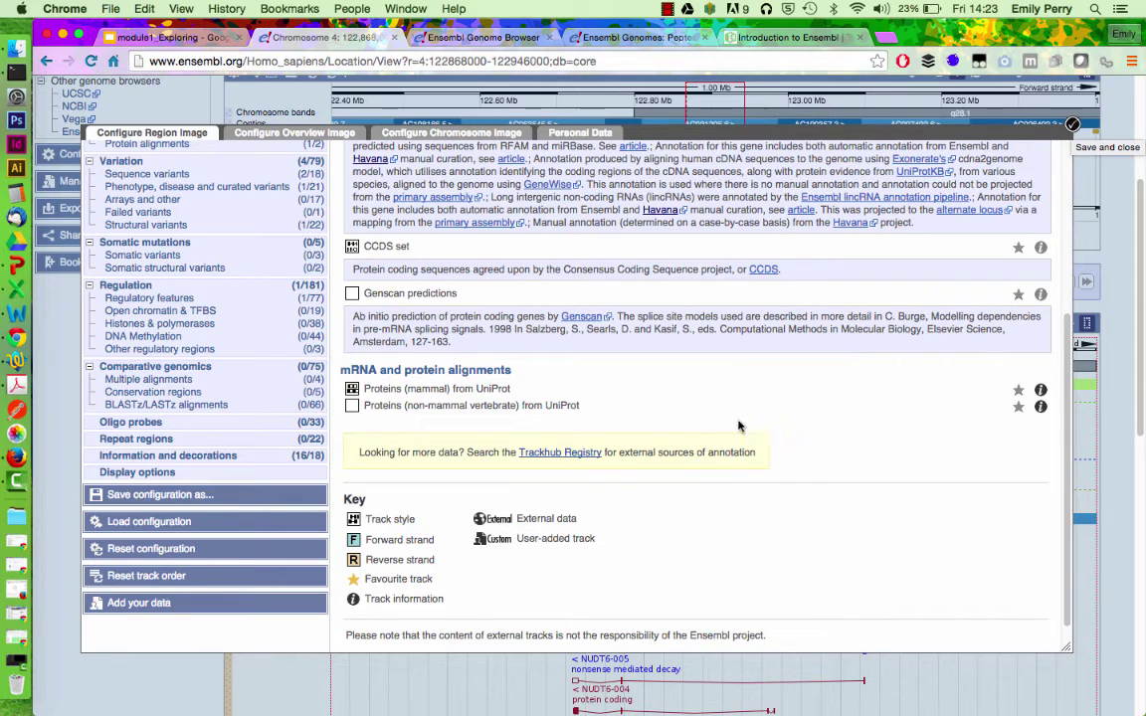
click(1073, 93)
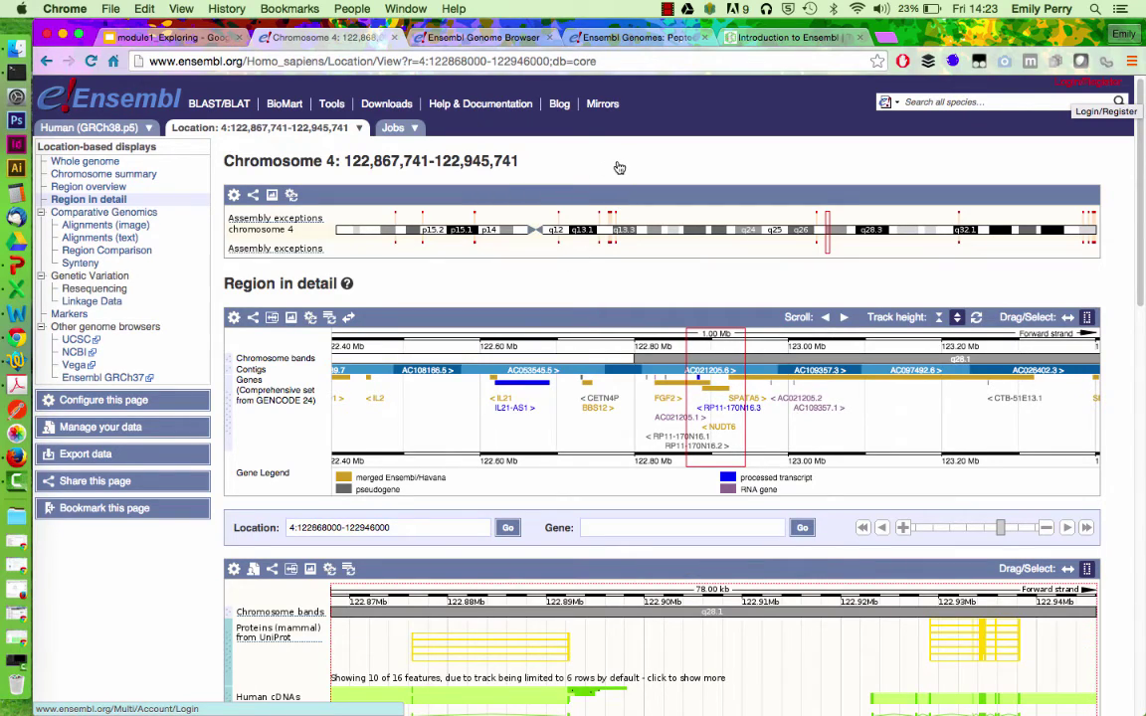
- Review the added tracks in the region image and set the Proteins (mammal) from UniProt track style to Labels
scroll(527, 169, down, 3)
scroll(517, 161, down, 6)
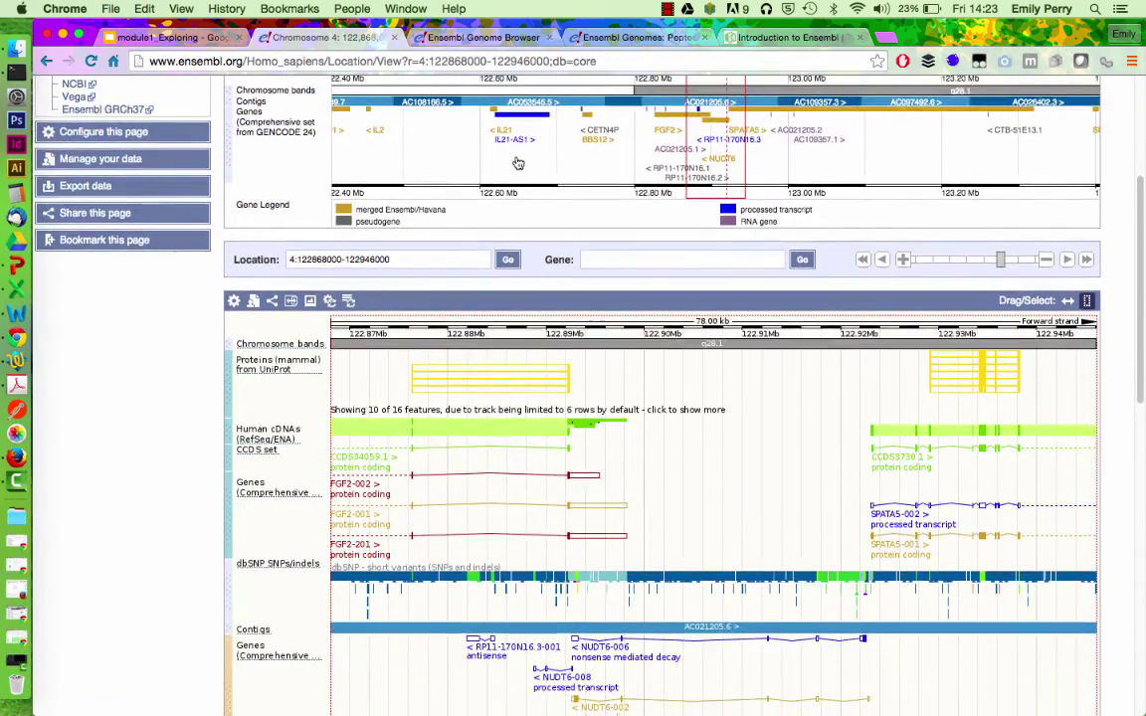
scroll(516, 161, down, 2)
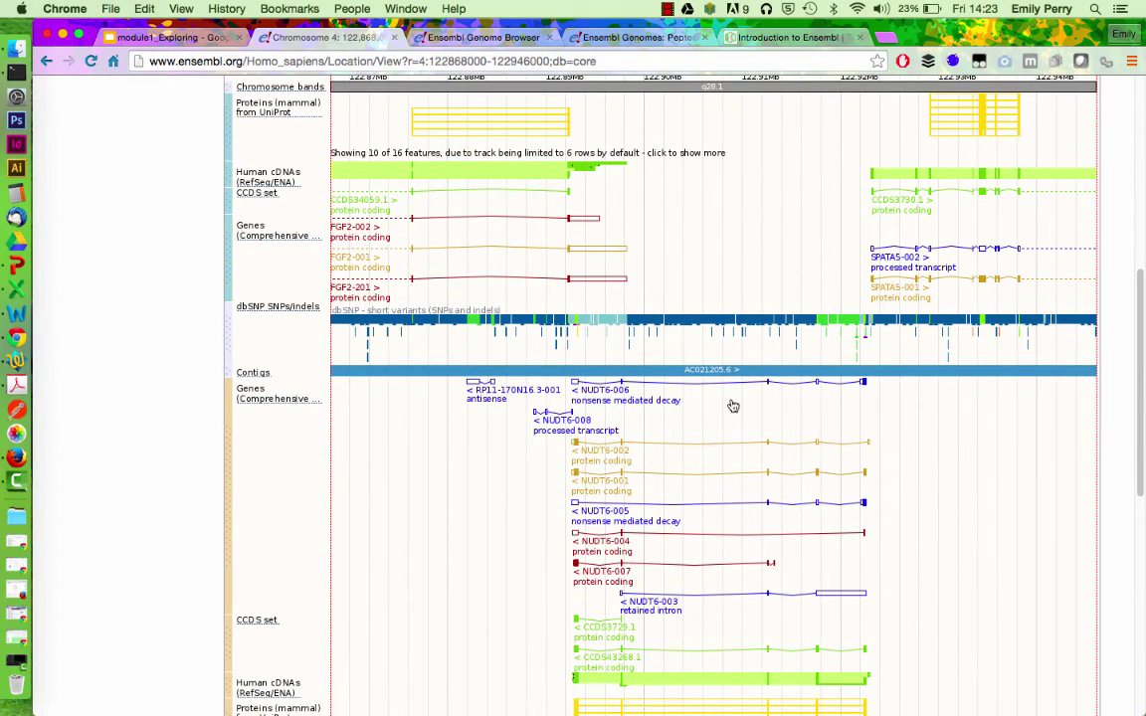
scroll(686, 473, down, 1)
scroll(601, 421, up, 2)
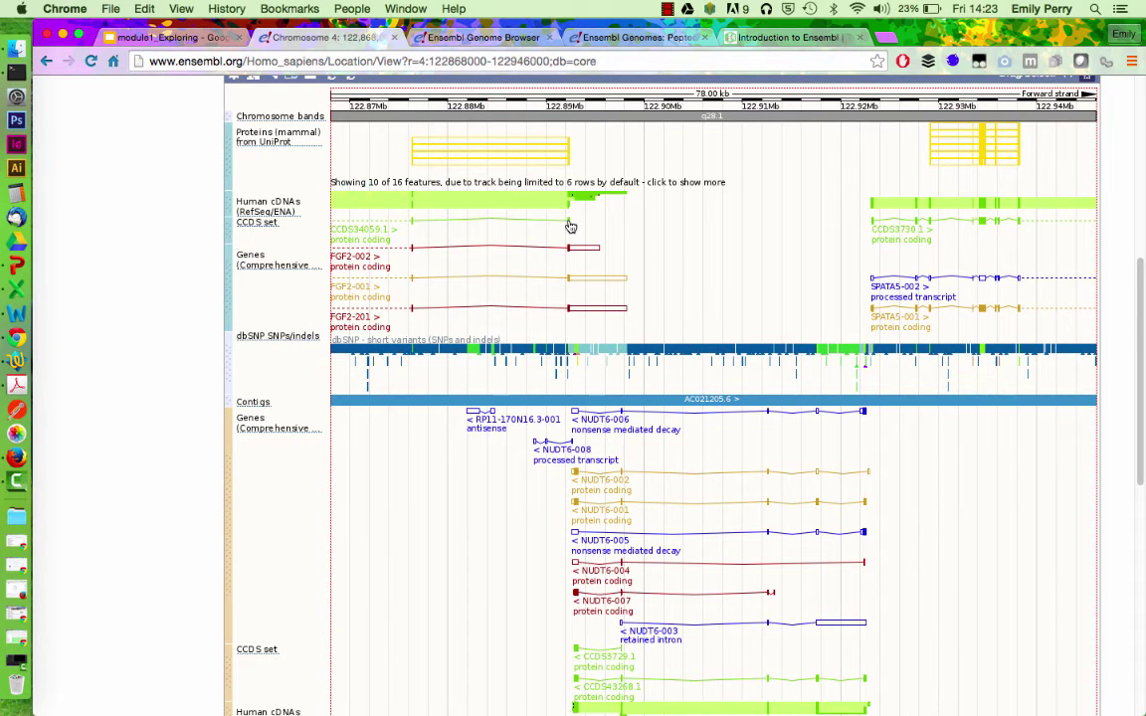
scroll(744, 290, down, 5)
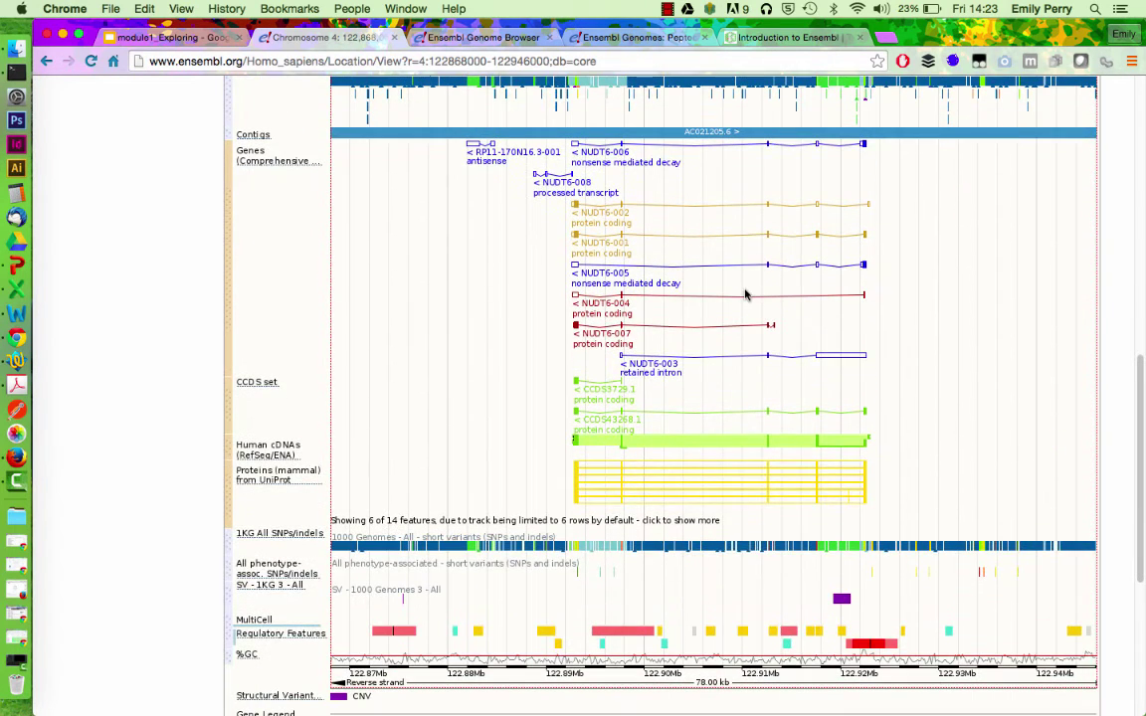
scroll(746, 296, up, 3)
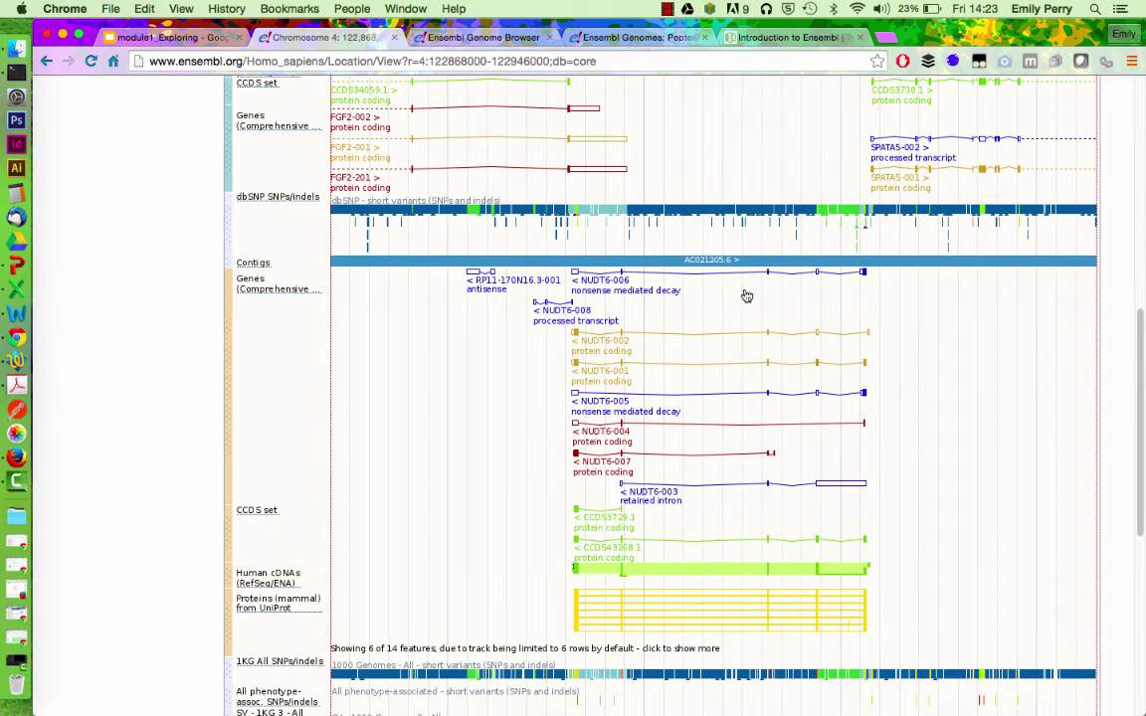
scroll(746, 295, up, 3)
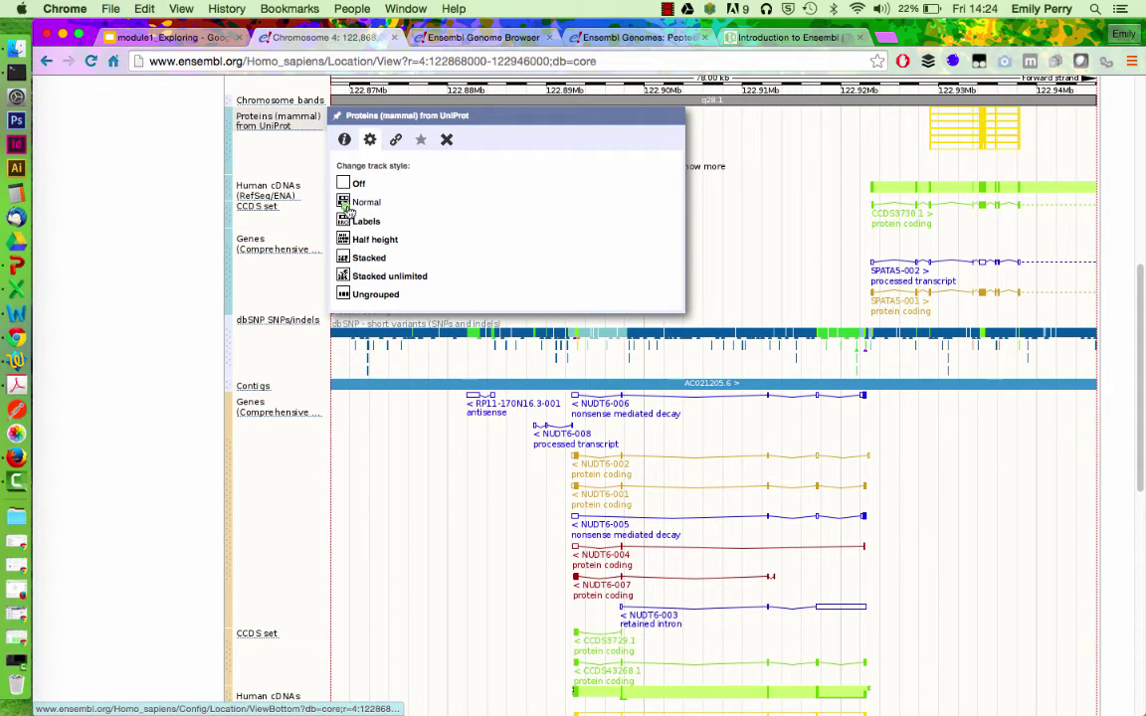
click(346, 221)
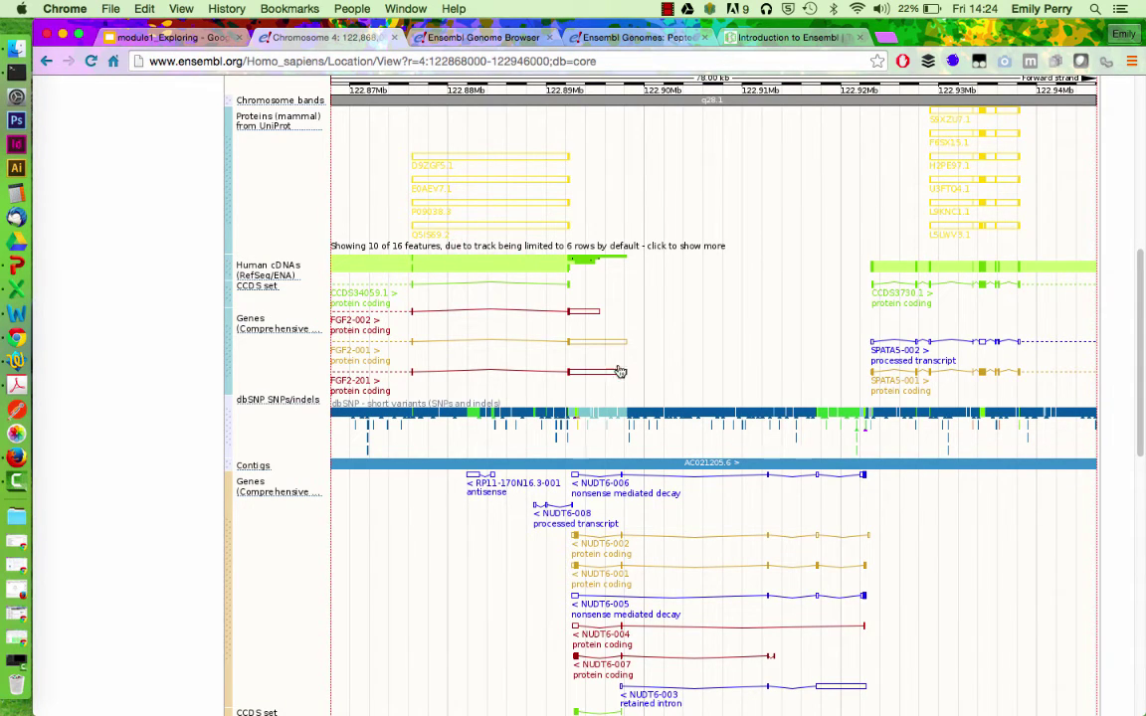
- Move the dbSNP SNPs/indels track below the reverse-strand Genes track, directly above the CCDS set
scroll(257, 272, down, 4)
scroll(255, 273, down, 1)
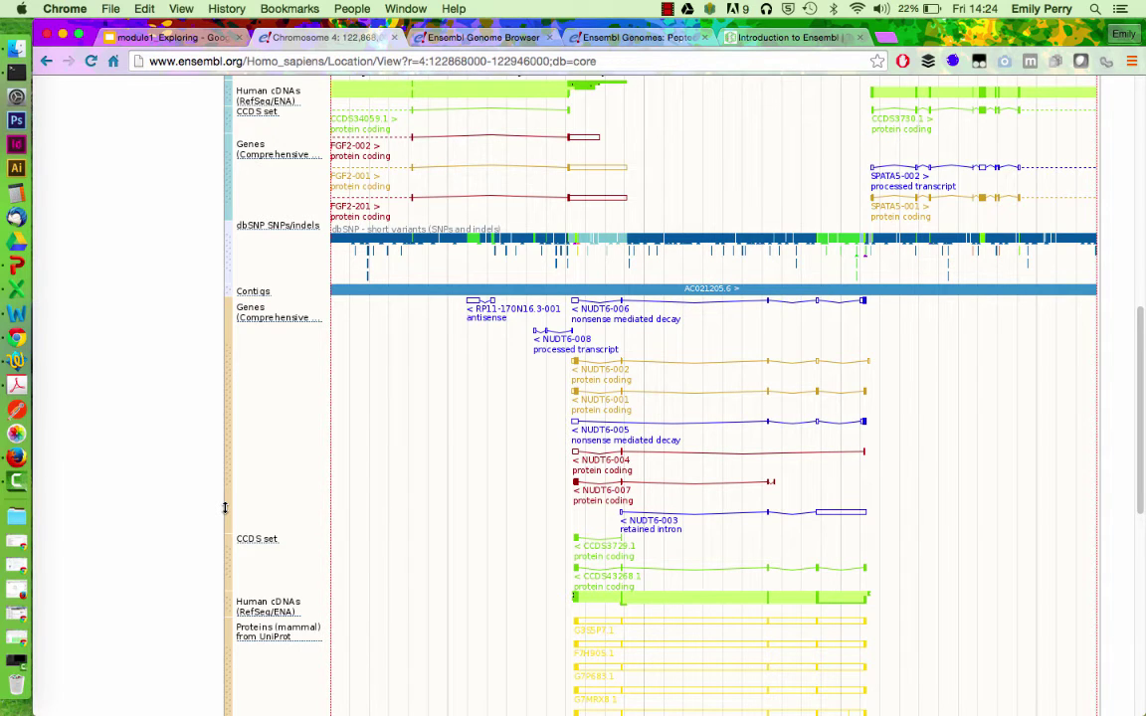
drag(227, 239, 225, 507)
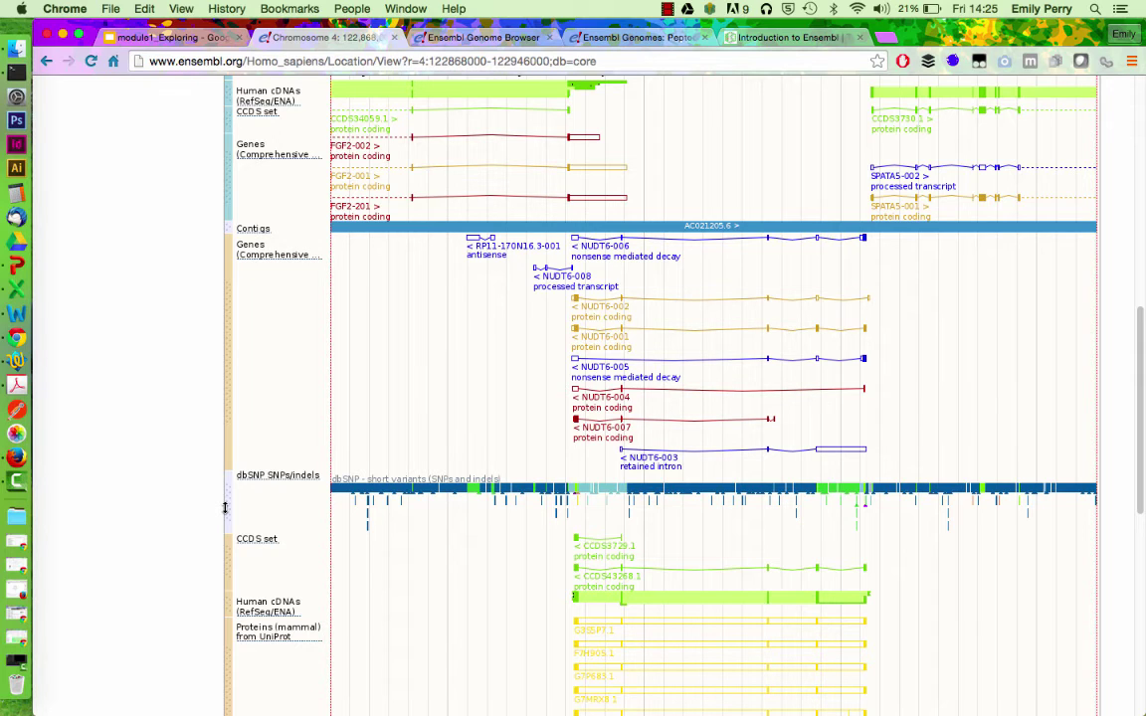
- Generate a share link for the configured page, select the link text, and close the link box
click(616, 61)
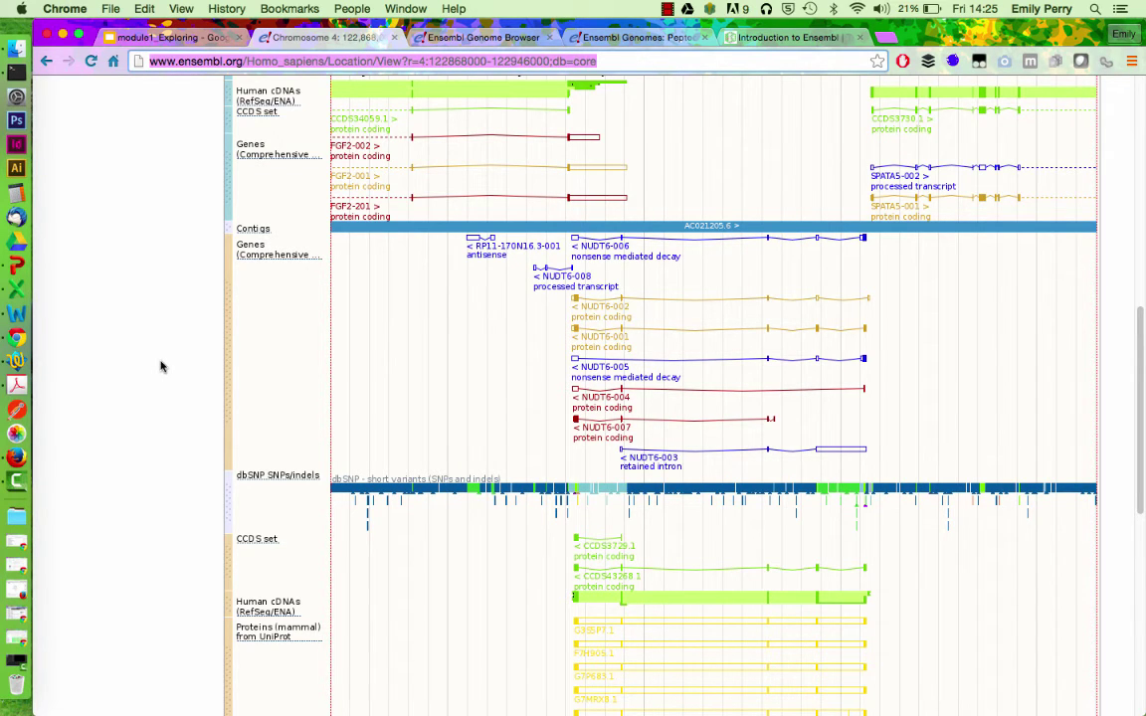
scroll(161, 367, up, 10)
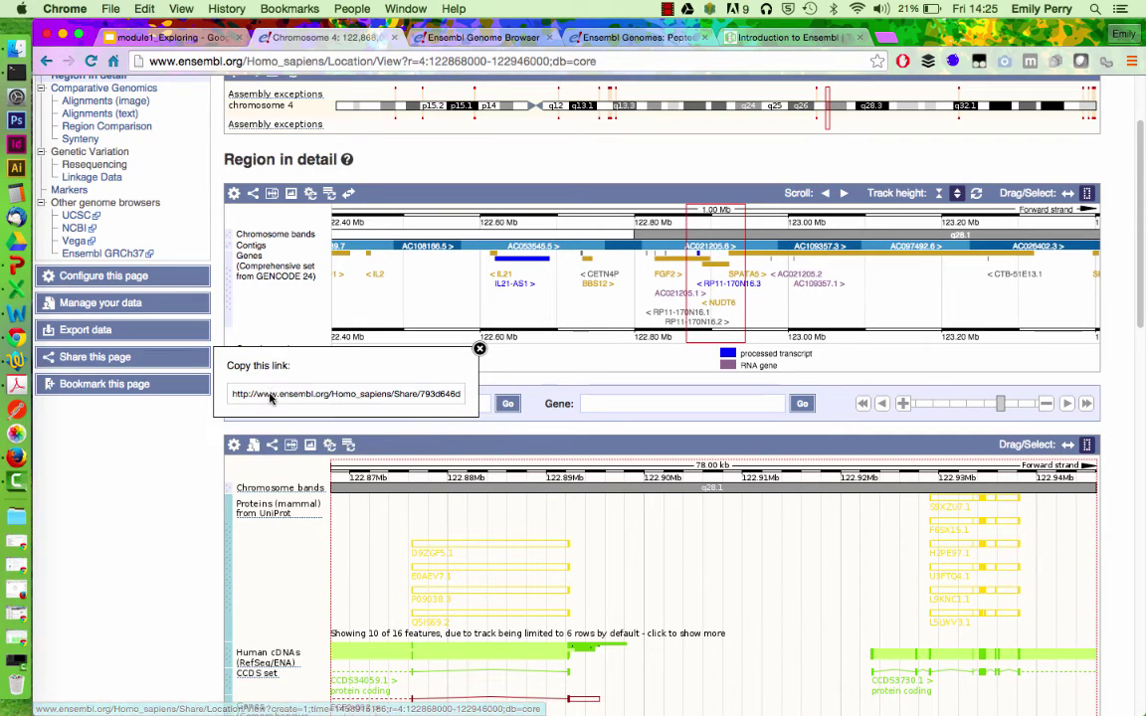
click(269, 396)
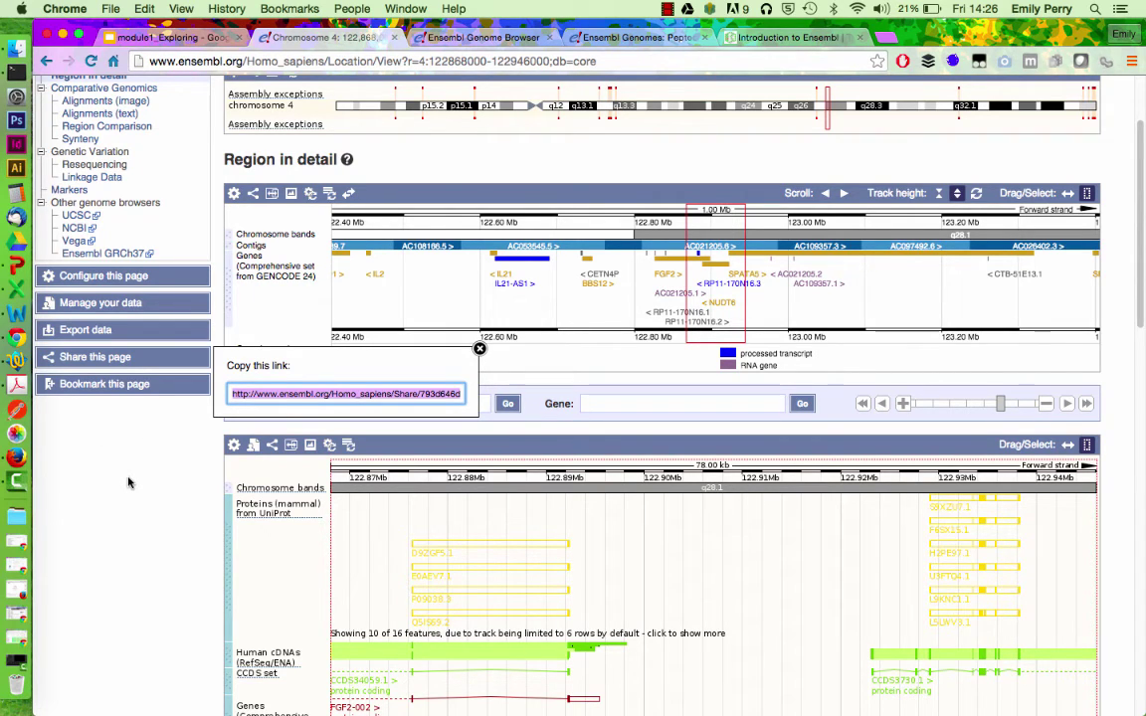
click(602, 567)
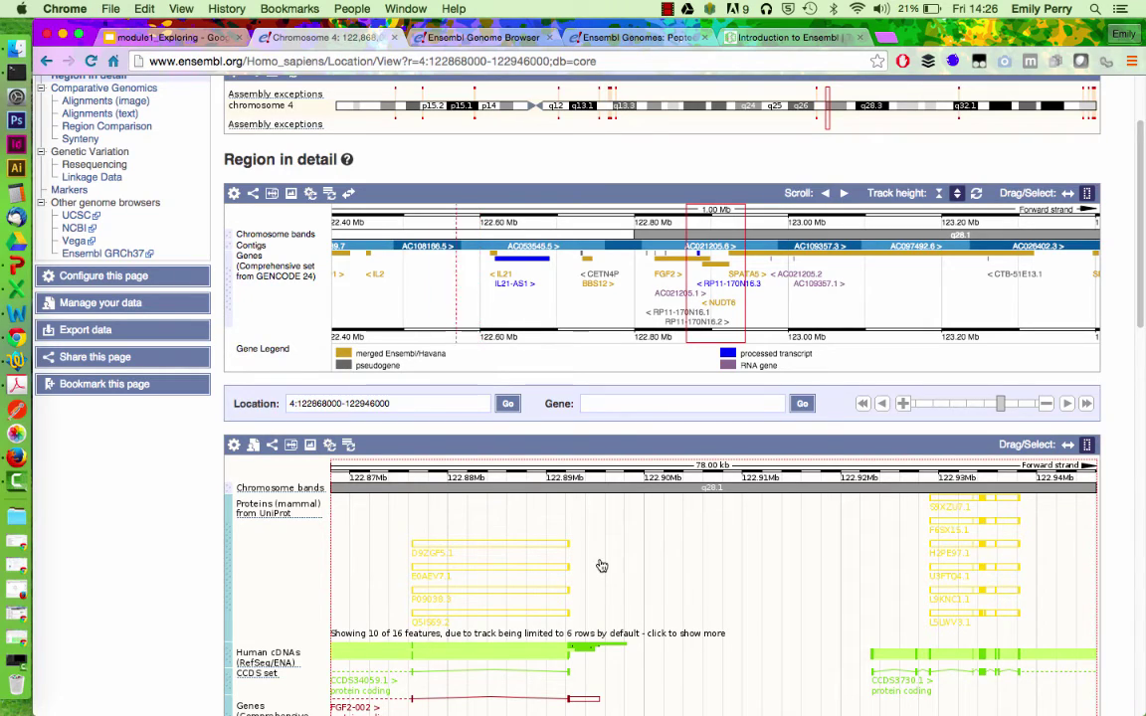
scroll(955, 326, up, 3)
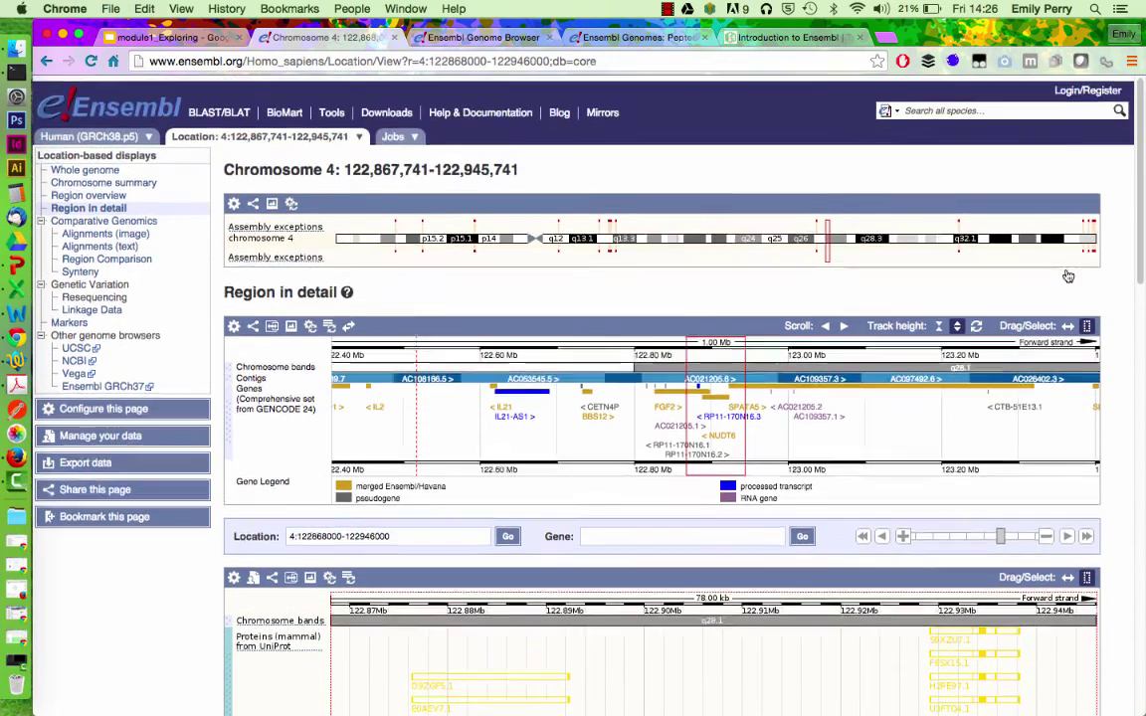
scroll(1085, 269, down, 6)
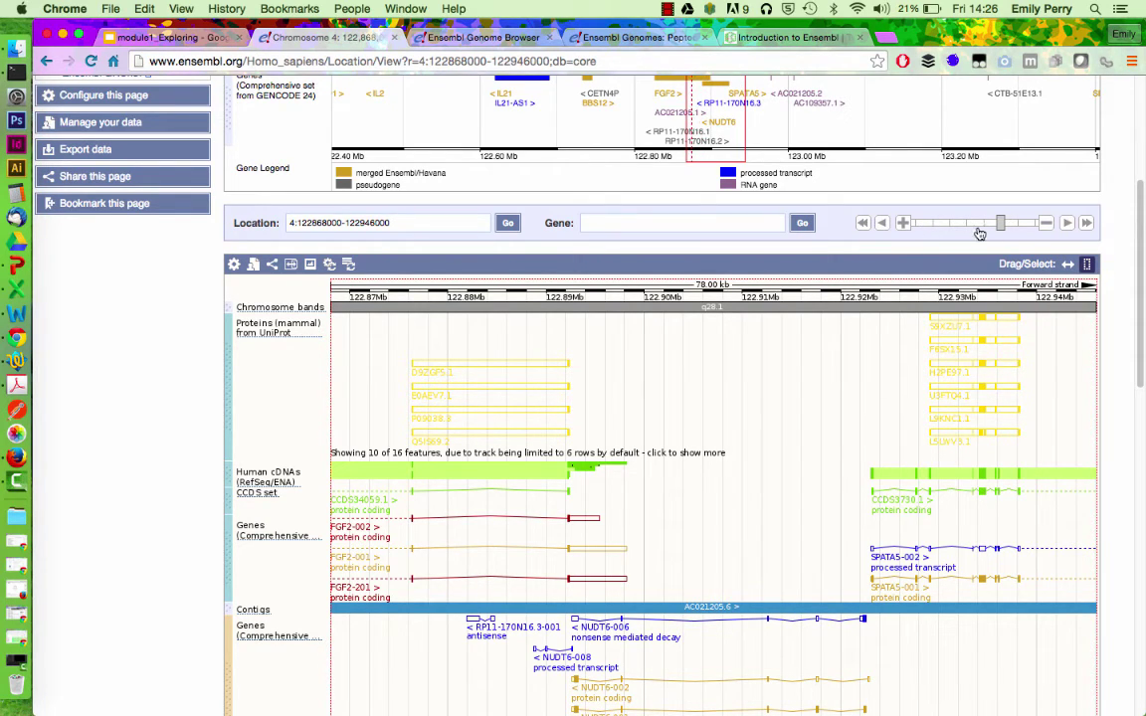
drag(407, 518, 422, 518)
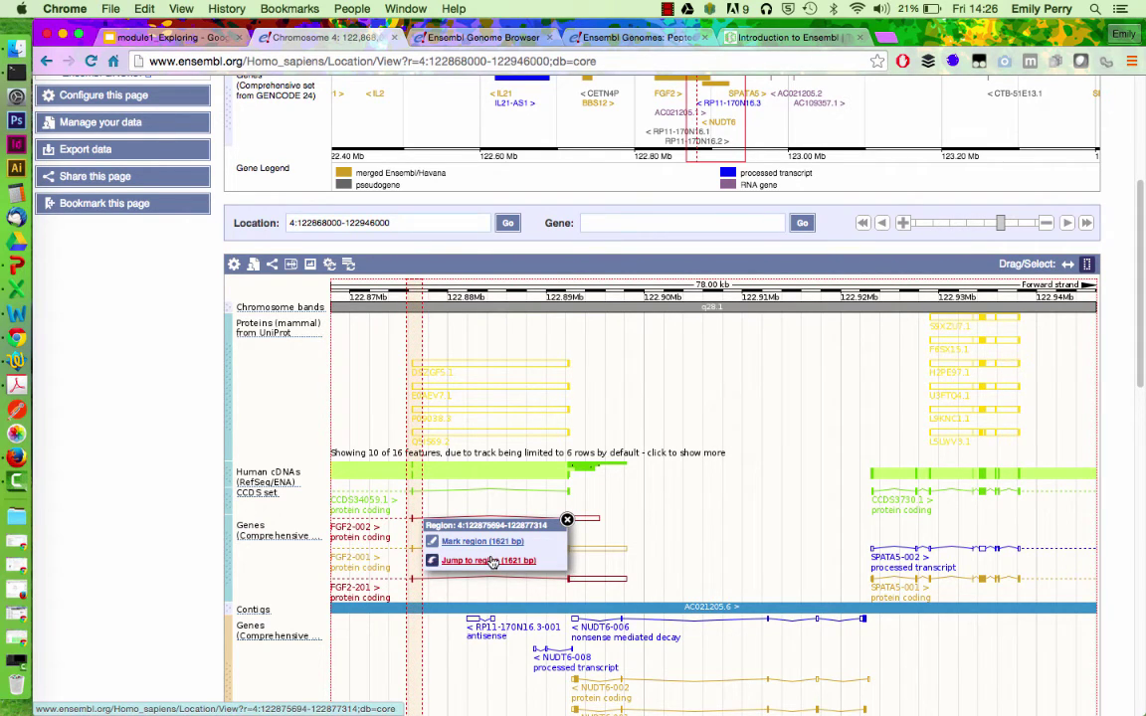
click(492, 562)
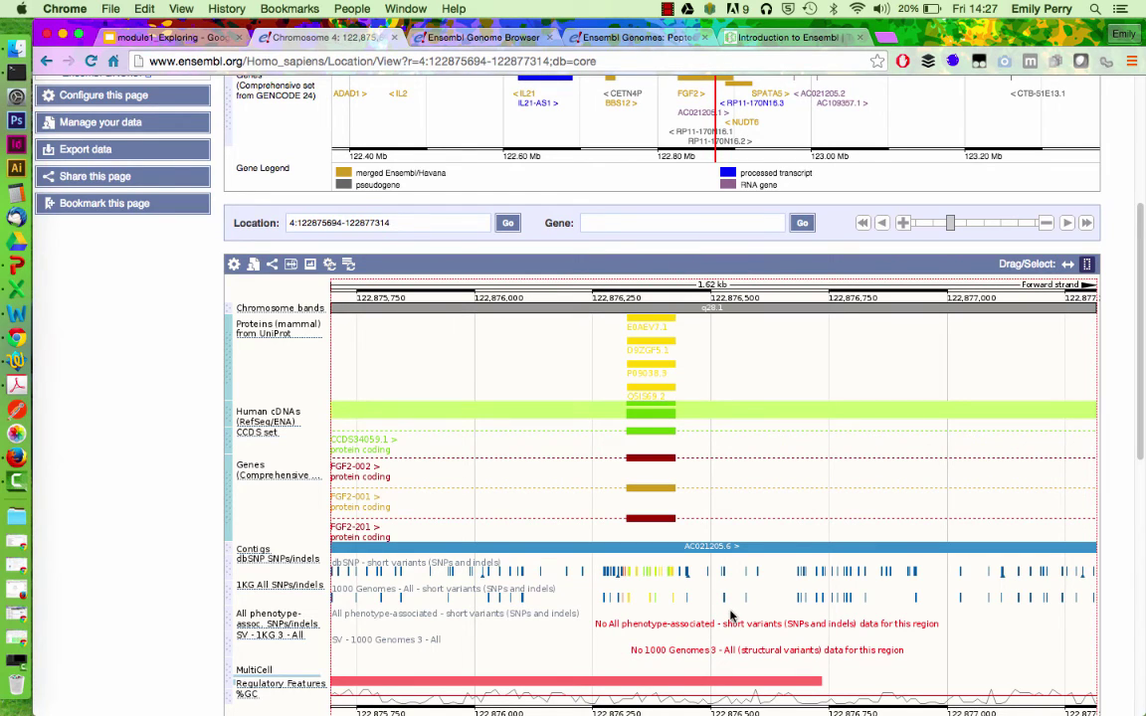
click(671, 592)
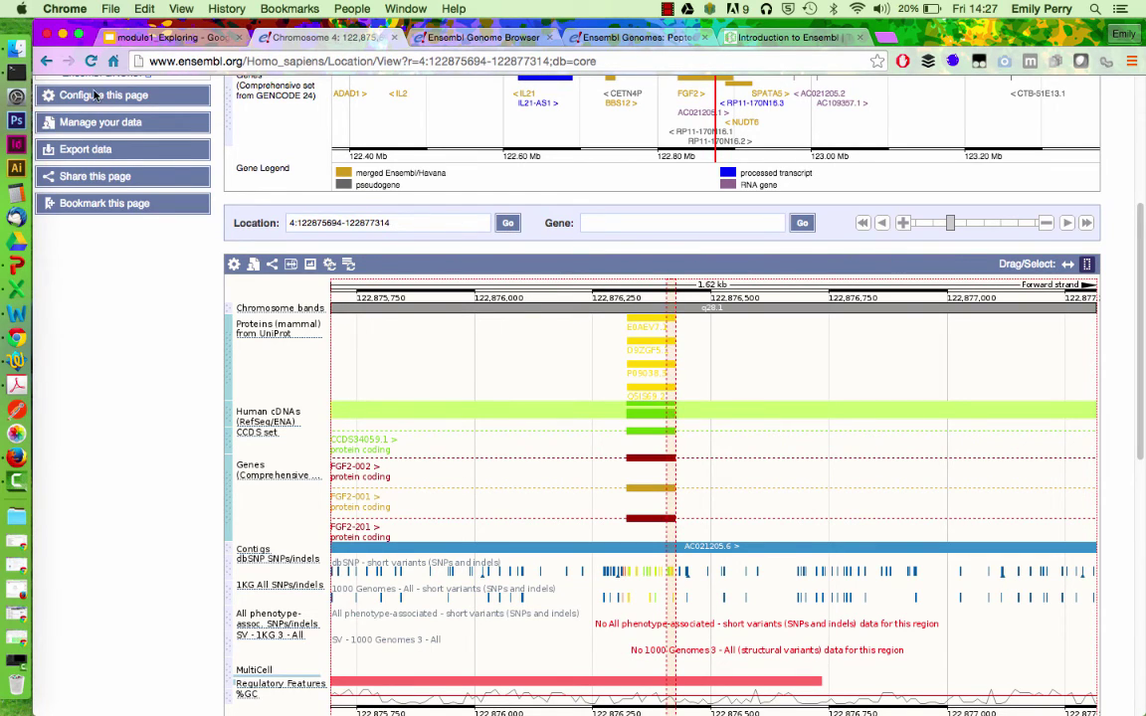
click(48, 63)
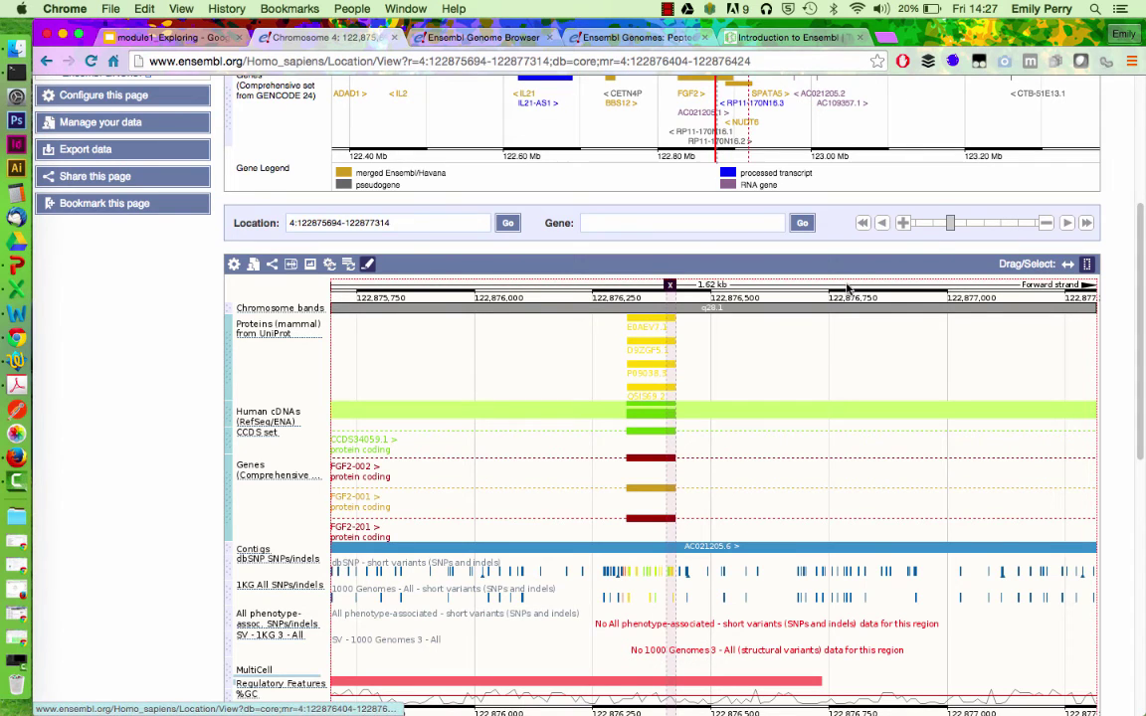
scroll(847, 287, up, 5)
scroll(847, 290, down, 2)
drag(699, 243, 778, 243)
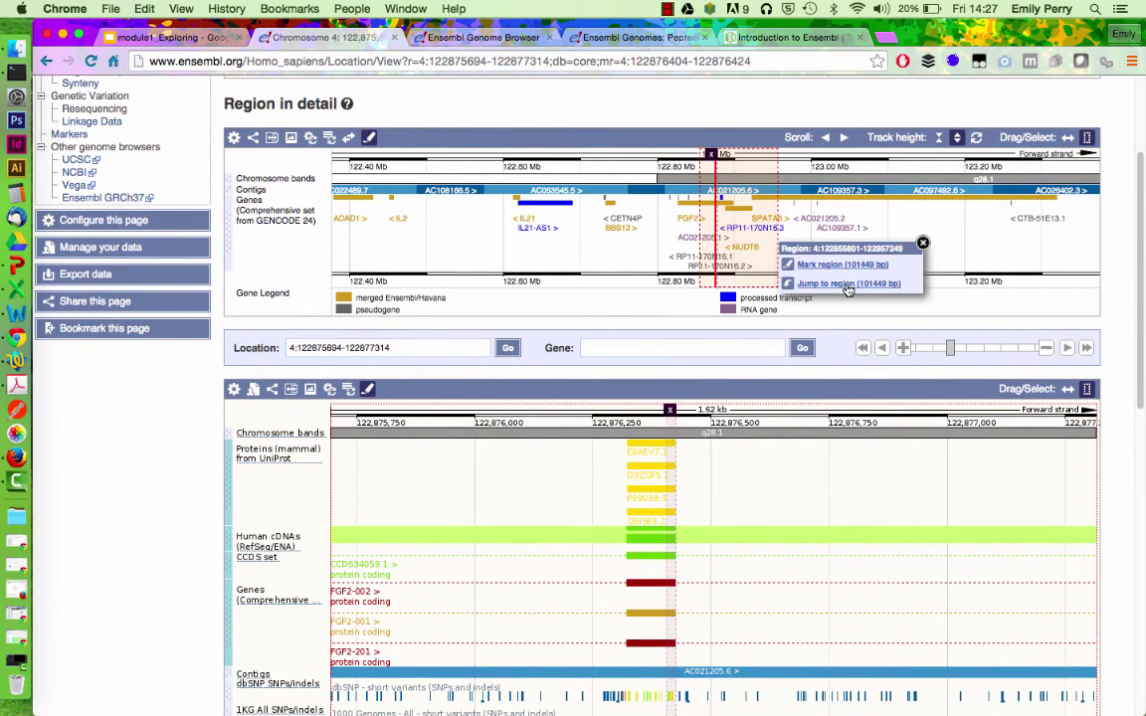
click(847, 284)
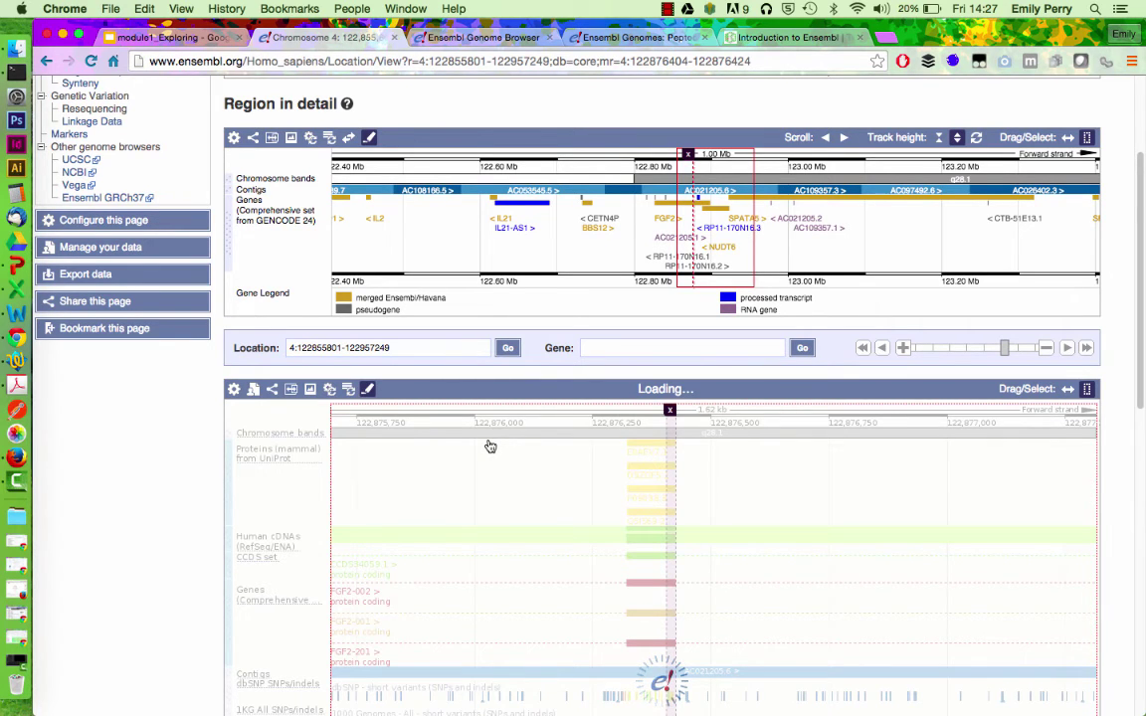
- Clear the marked region from the region image and reopen the page's track configuration
scroll(488, 445, down, 3)
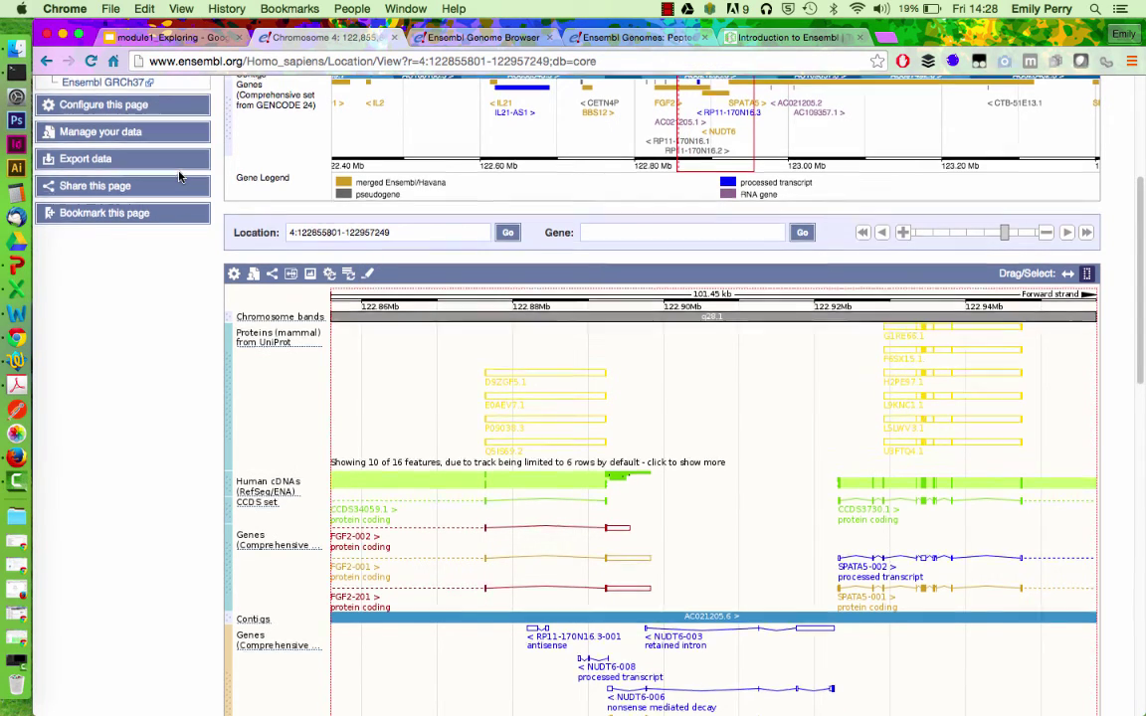
scroll(179, 176, up, 2)
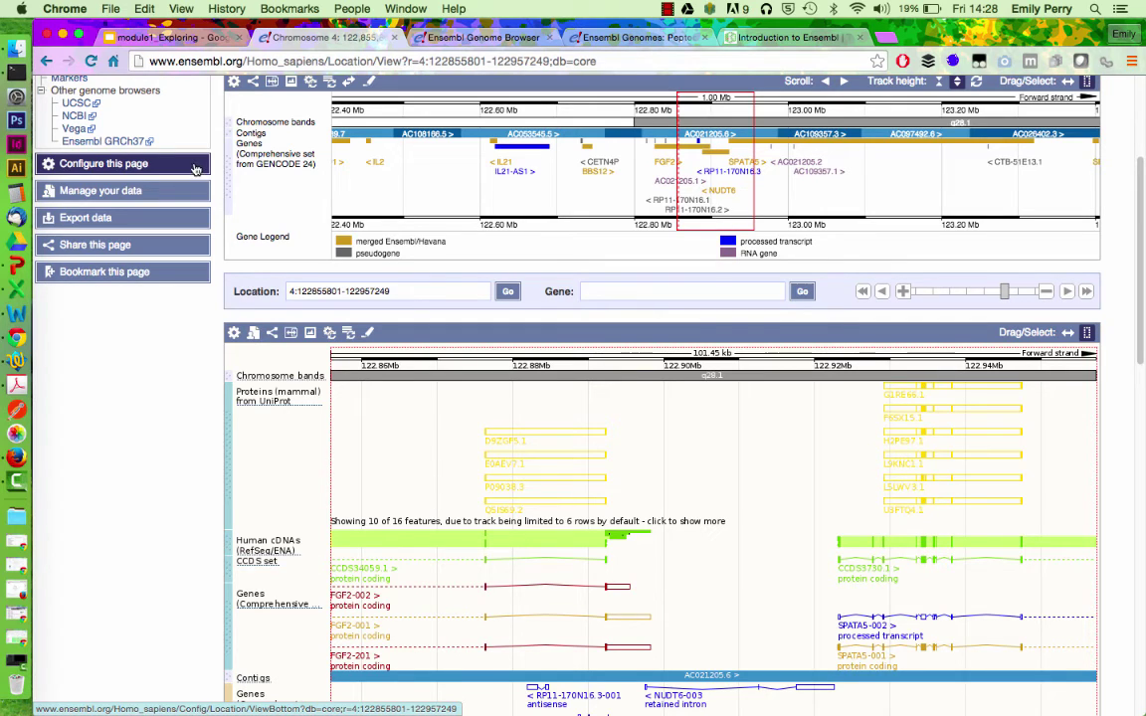
click(195, 167)
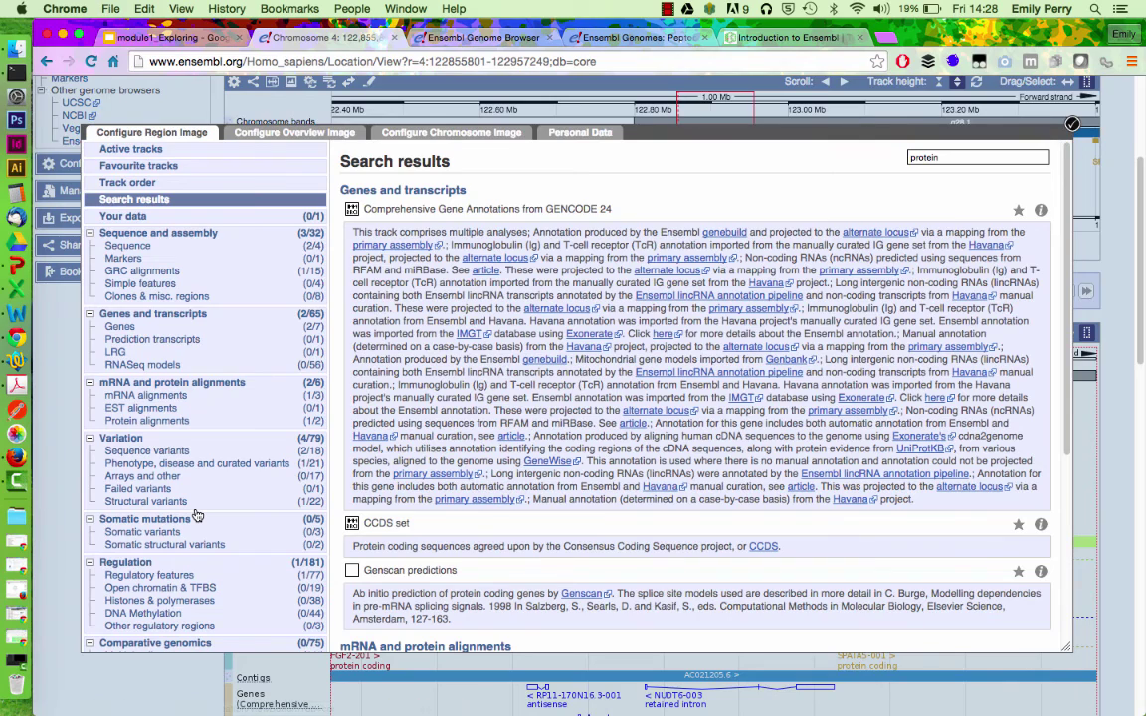
- Examine the active tracks, close the track configuration, and look over the gene tracks in the region image
scroll(198, 516, down, 5)
scroll(198, 516, down, 3)
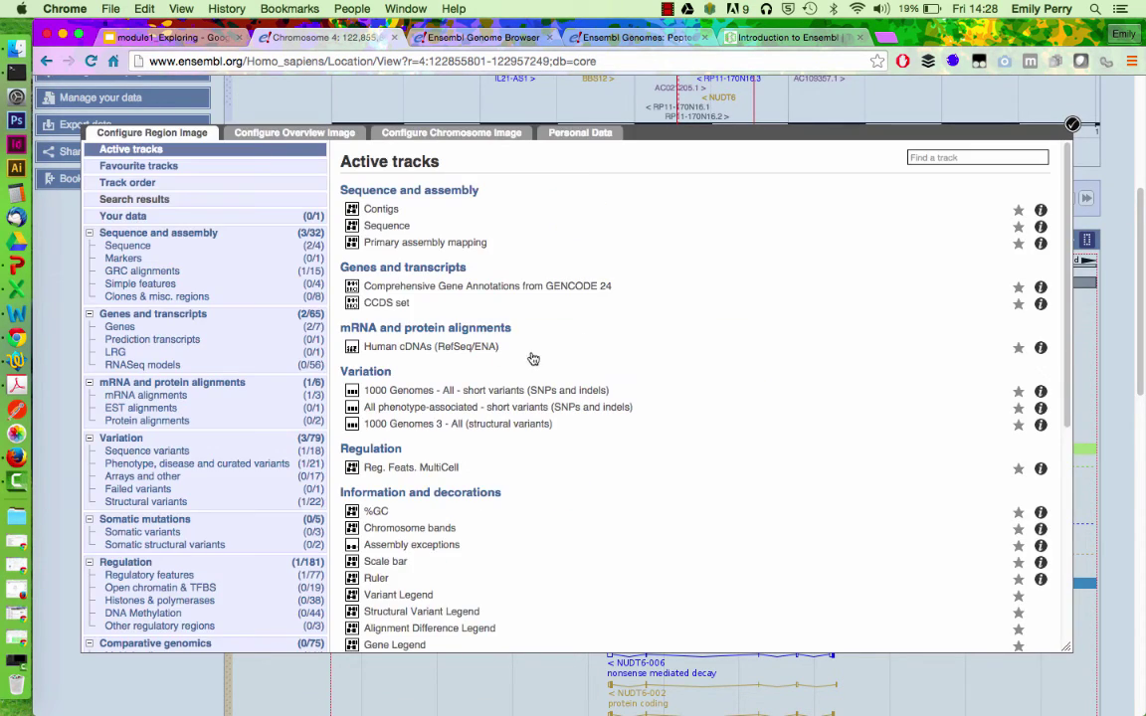
key(Escape)
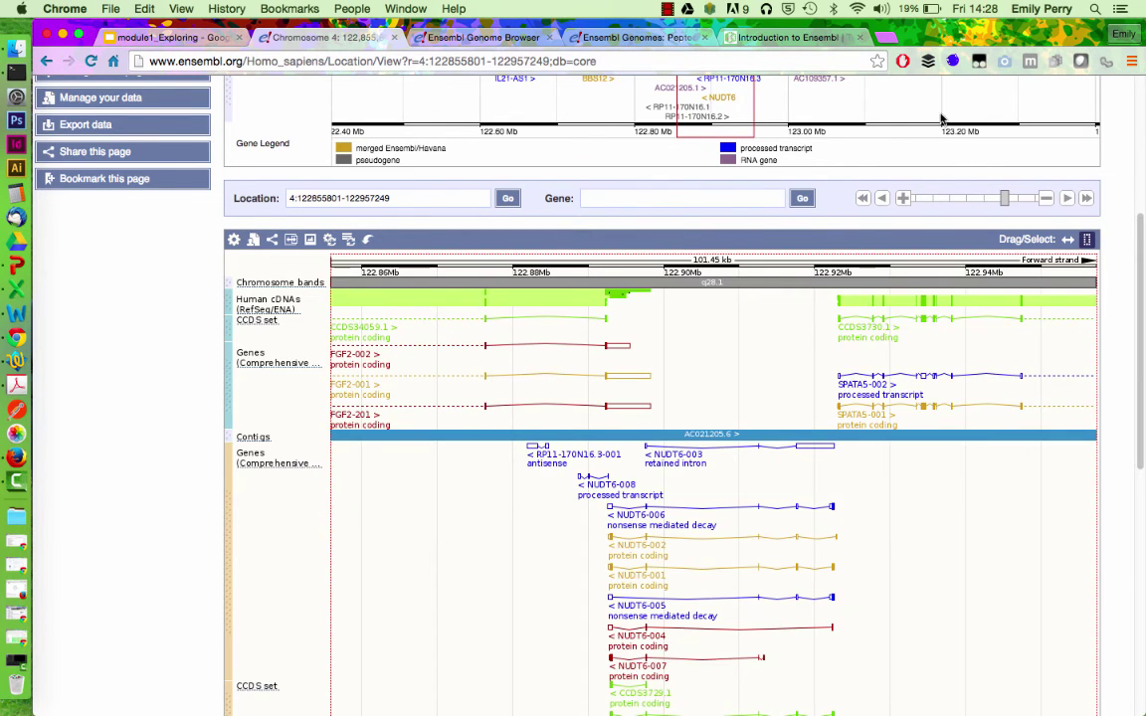
scroll(942, 120, down, 4)
scroll(942, 120, up, 4)
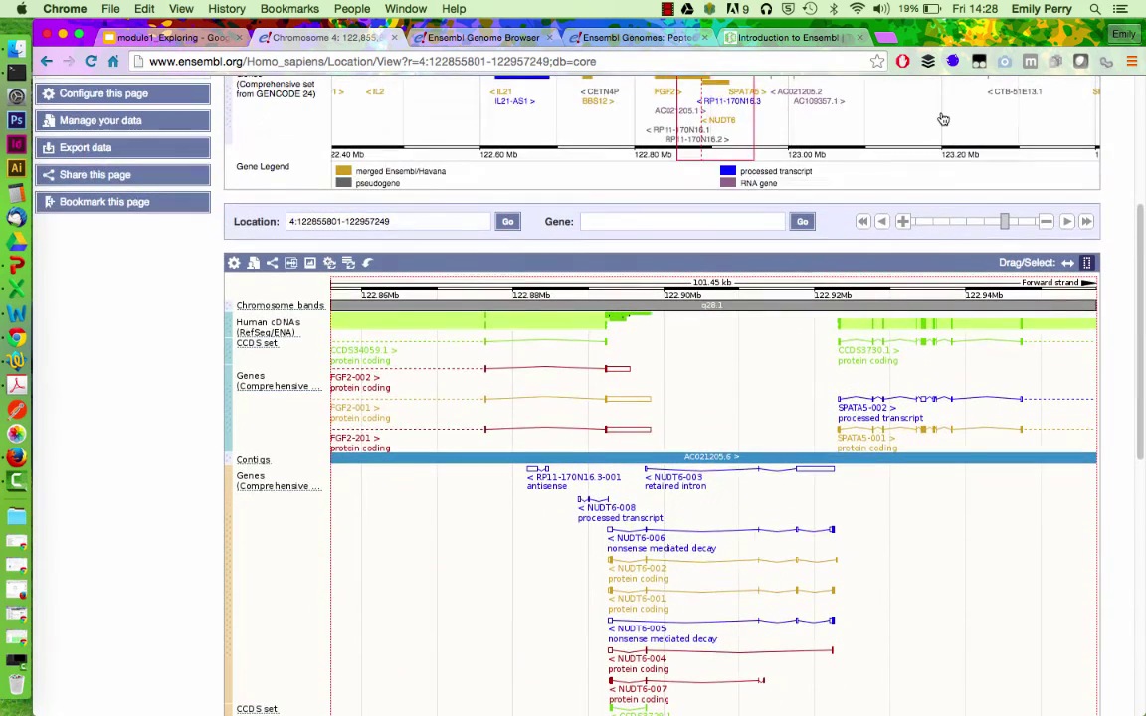
- Switch to the module1_Exploring presentation in Google Slides, present it full screen from the Hands on slide, and advance to the This webinar course slide
key(super+1)
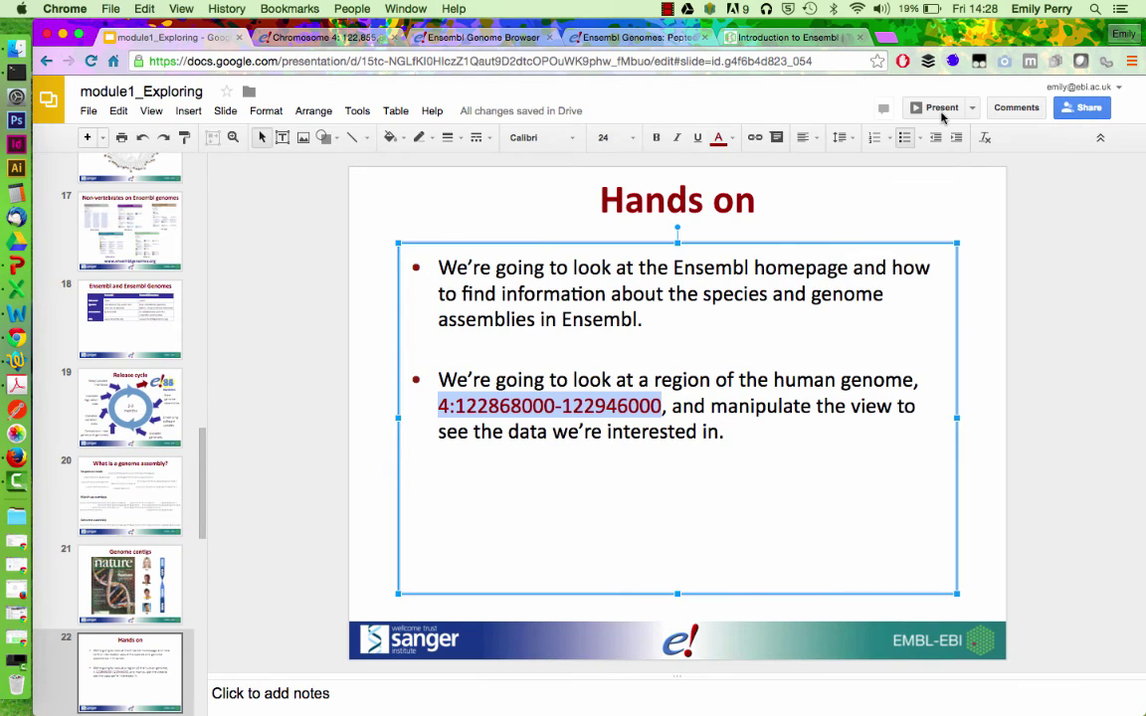
key(Escape)
key(Escape)
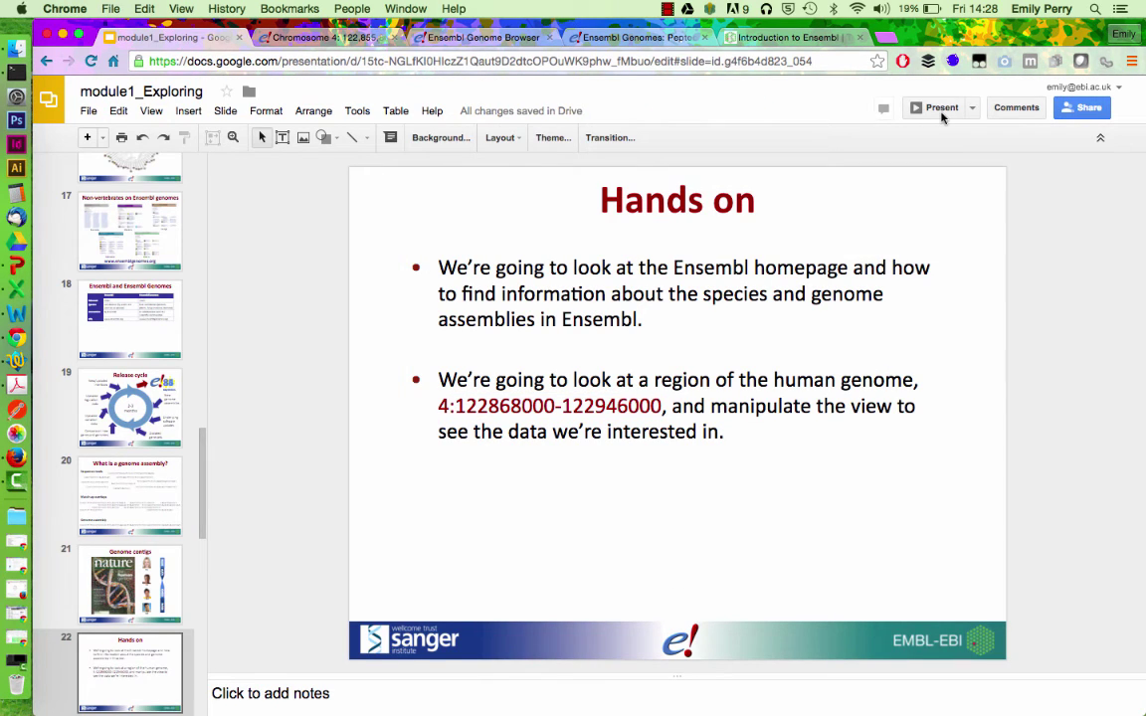
click(941, 109)
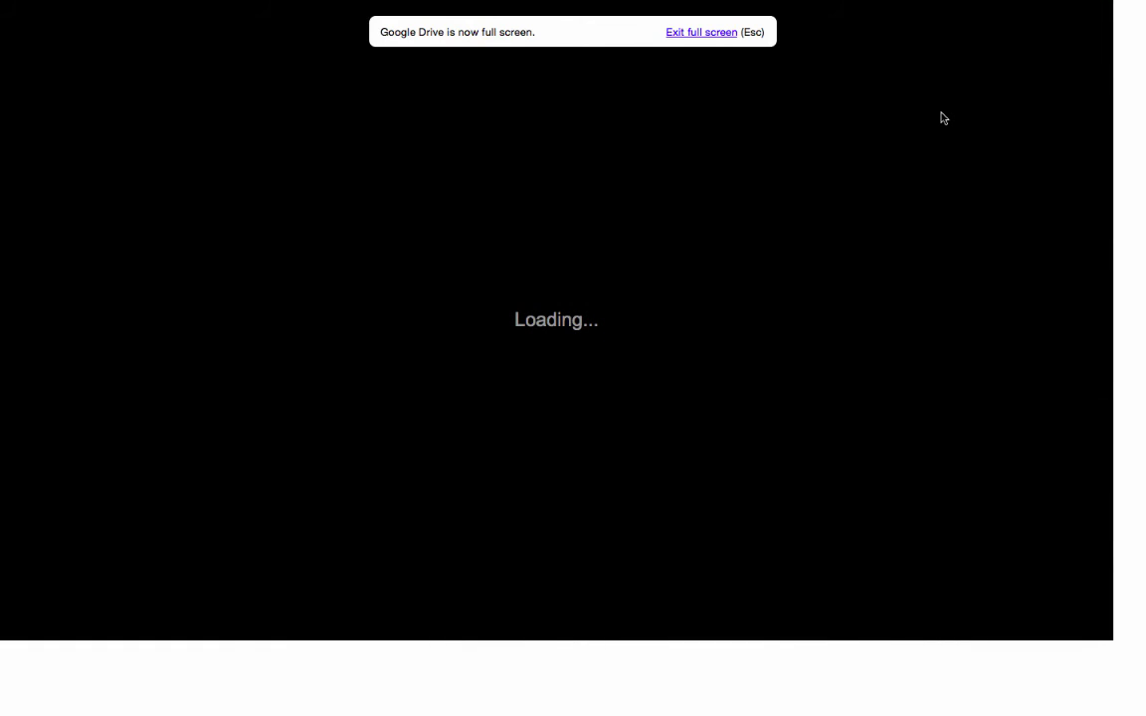
key(Right)
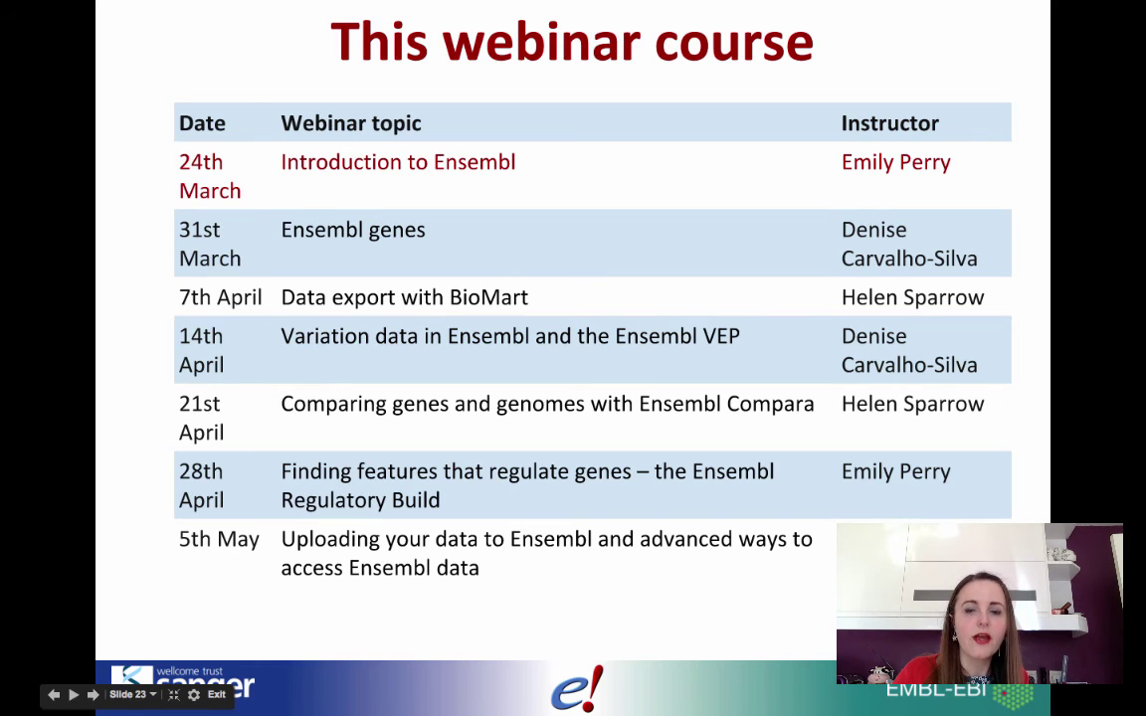